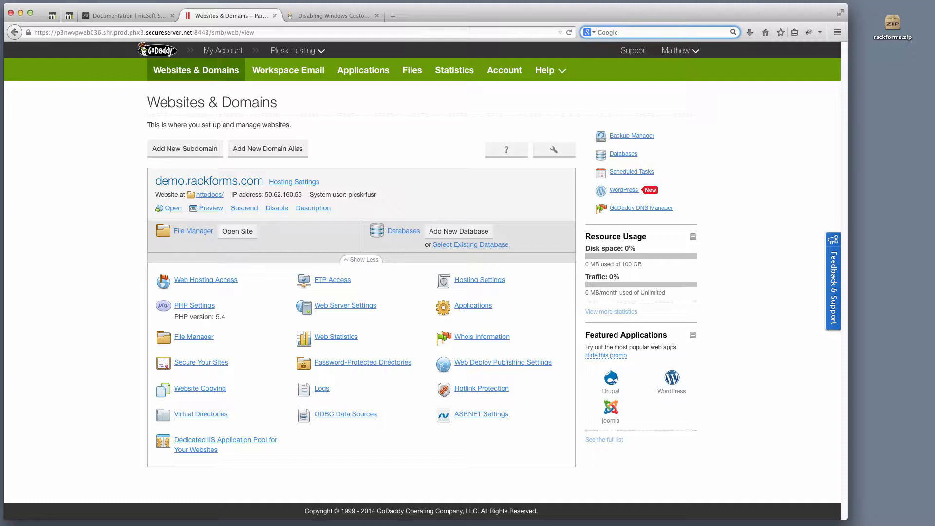
# - Collapse the demo.rackforms.com hosting tools list with Show Less on Websites & Domains
pyautogui.click(355, 260)
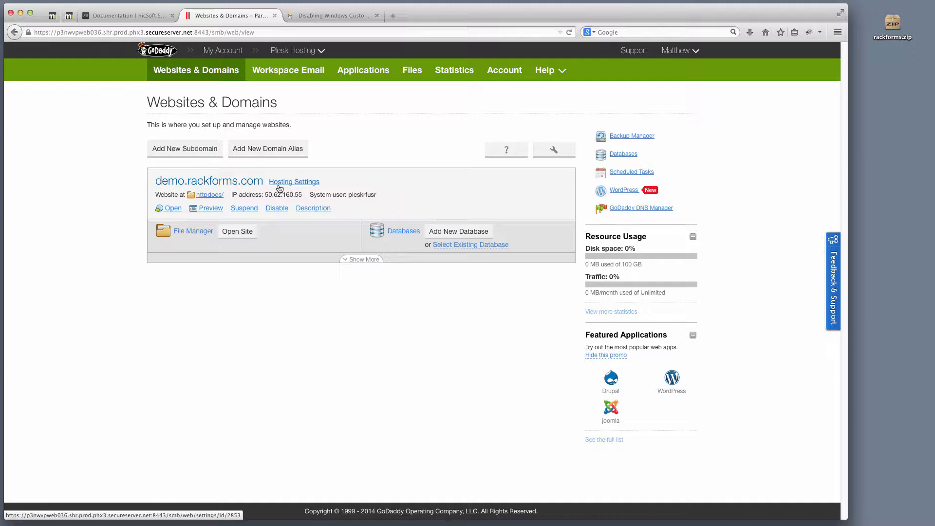
# - Open the Add New Database form, inspect the prefilled name prefix, then cancel without creating anything
pyautogui.click(456, 233)
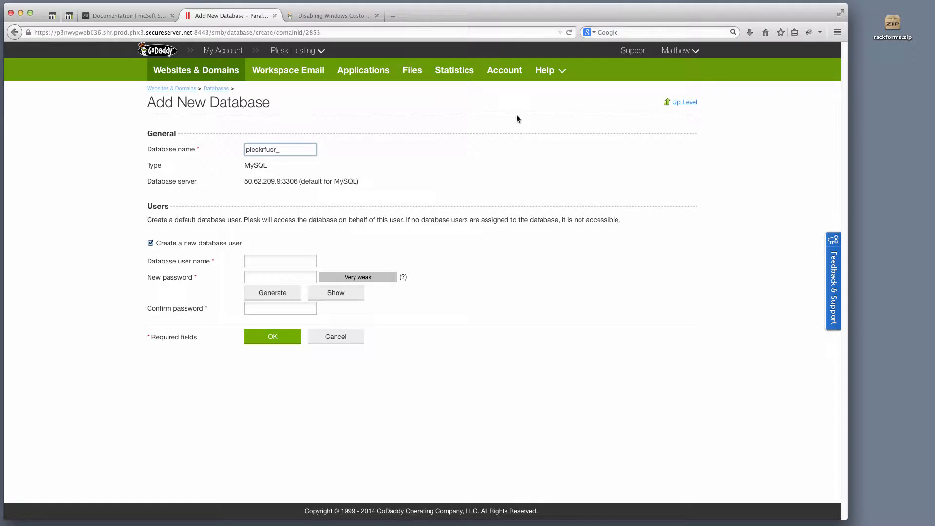
pyautogui.moveTo(290, 151); pyautogui.dragTo(214, 139)
pyautogui.click(294, 151)
pyautogui.moveTo(294, 151); pyautogui.dragTo(222, 142)
pyautogui.click(258, 260)
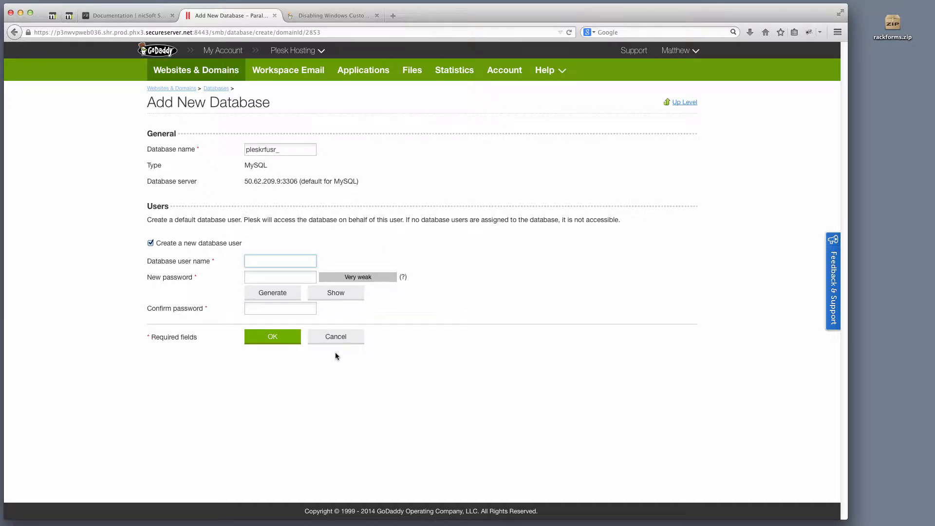
pyautogui.click(348, 338)
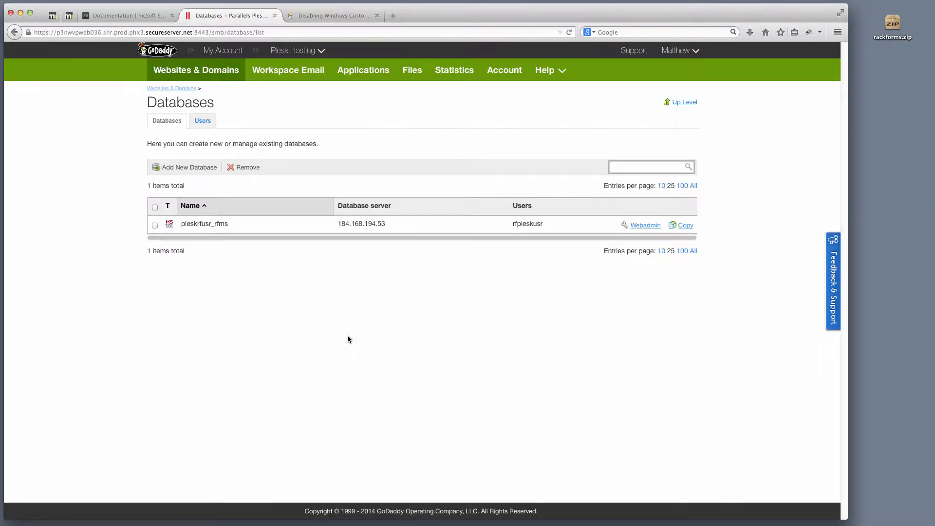
# - Select database pleskrfusr_rfms and server address 184.168.194.53, then bring SQL Server Management Studio forward
pyautogui.moveTo(229, 224); pyautogui.dragTo(179, 223)
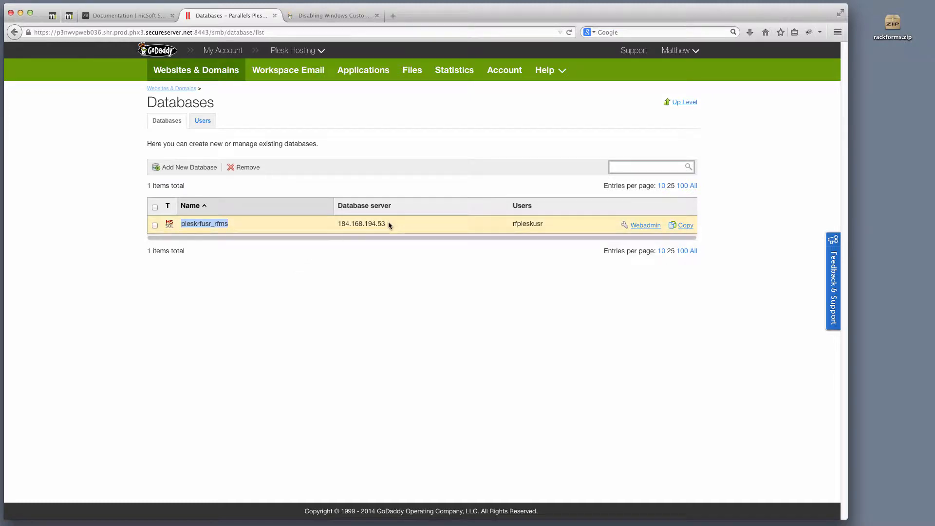
pyautogui.moveTo(388, 225); pyautogui.dragTo(337, 224)
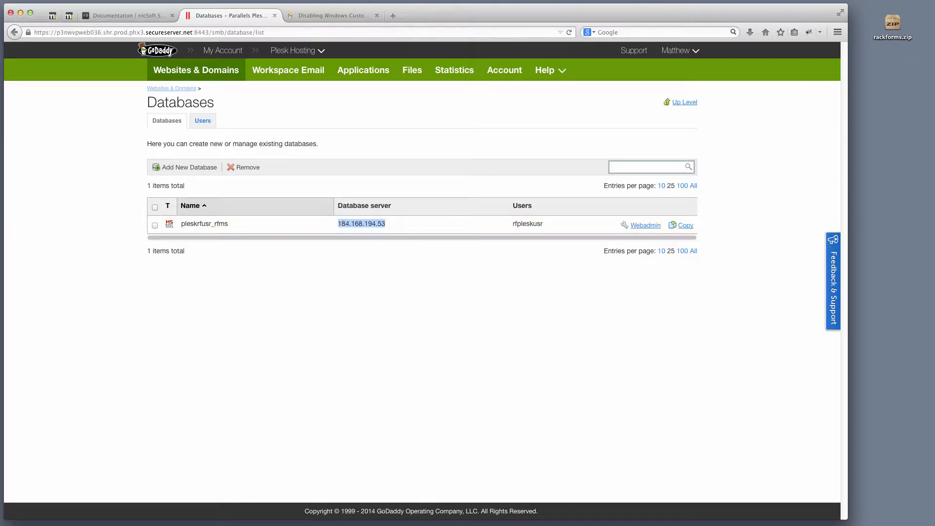
pyautogui.press('super+Tab')
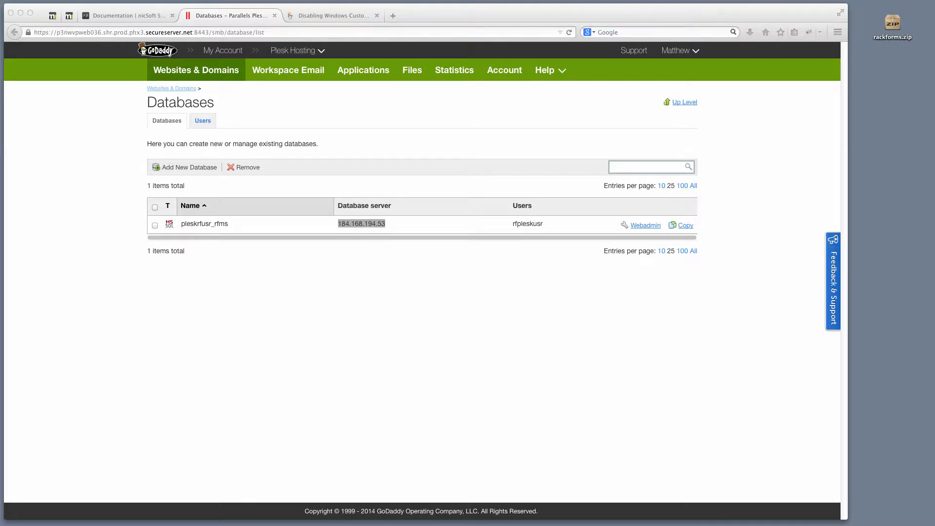
pyautogui.moveTo(0, 98); pyautogui.dragTo(501, 14)
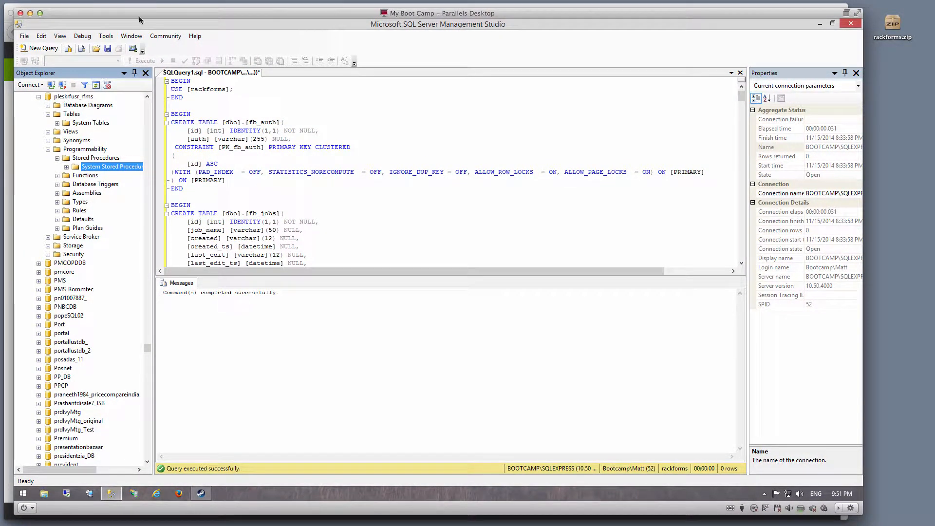
# - Drag the SQL Server Management Studio window aside to reveal the Plesk Databases page
pyautogui.moveTo(139, 15); pyautogui.dragTo(468, 24)
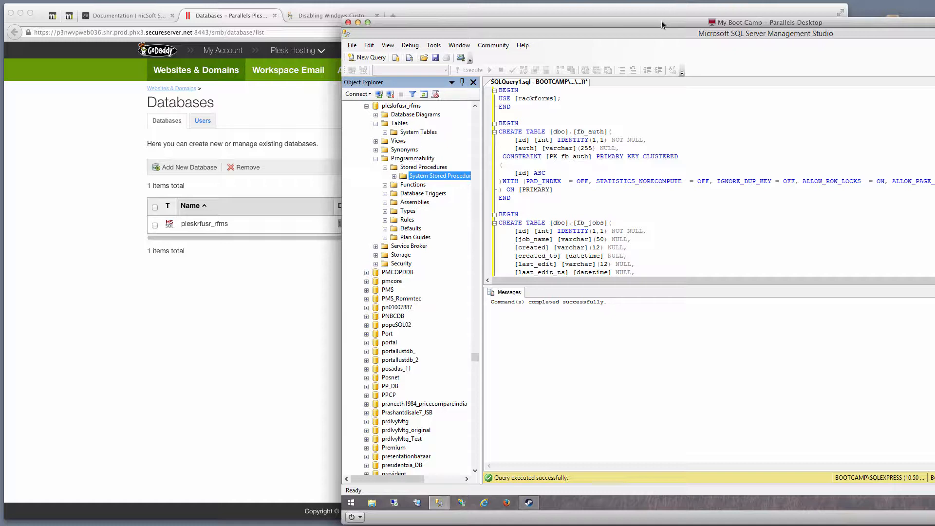
pyautogui.moveTo(662, 21); pyautogui.dragTo(381, 12)
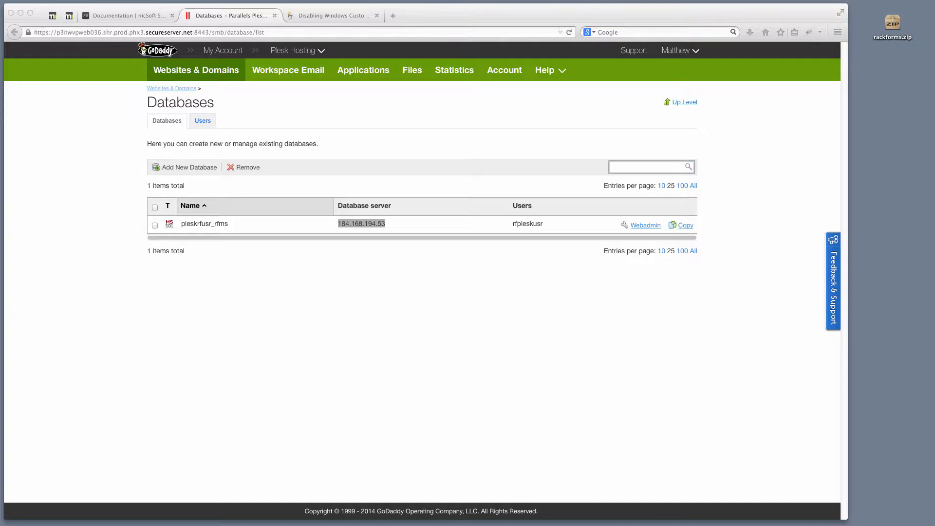
# - Glance at the Add New Database form, then open File Manager on demo.rackforms.com's httpdocs folder
pyautogui.click(135, 177)
pyautogui.click(165, 167)
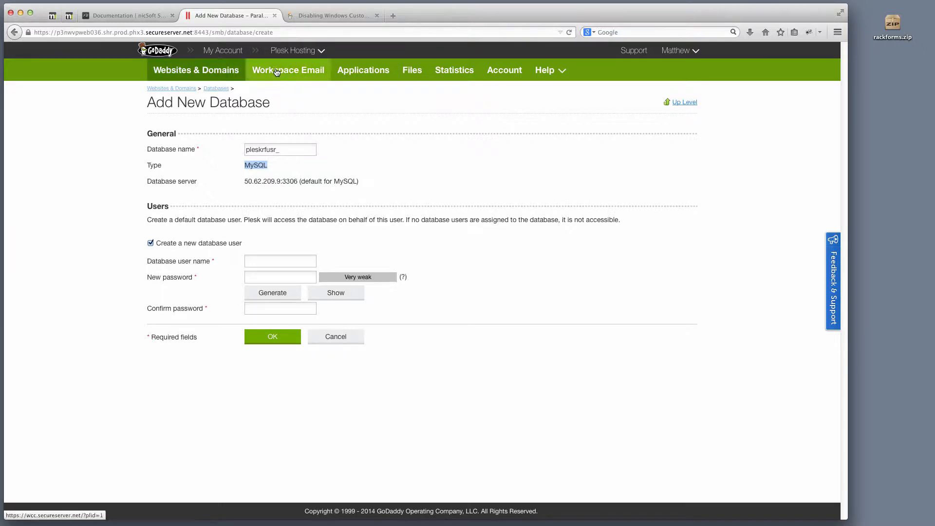
pyautogui.click(407, 71)
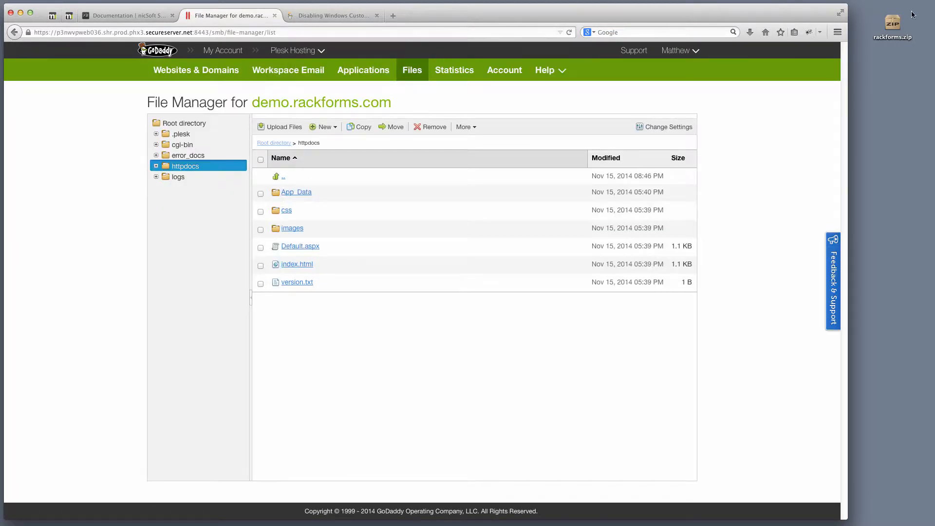
# - Upload the 18.4 MB rackforms.zip archive from the Desktop into httpdocs
pyautogui.moveTo(892, 23)
pyautogui.mouseDown()
pyautogui.moveTo(869, 28)
pyautogui.moveTo(889, 25)
pyautogui.mouseUp()
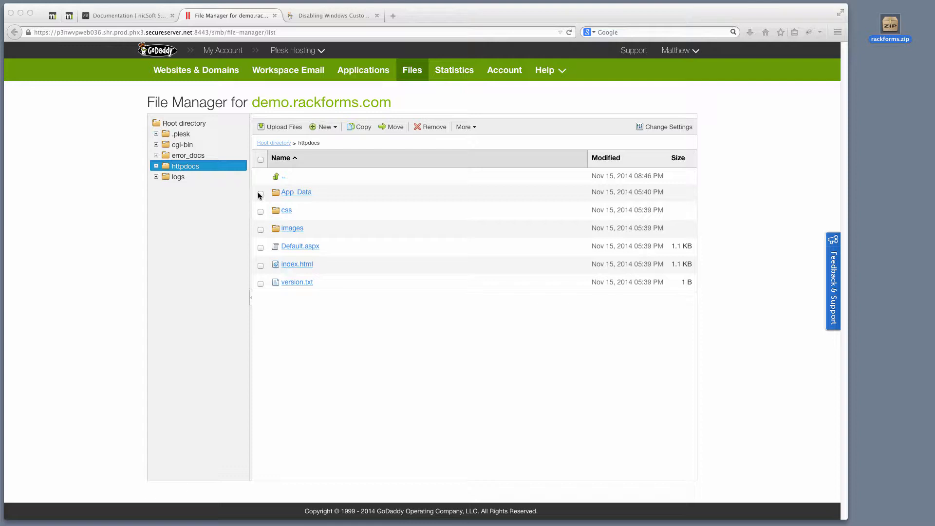
pyautogui.click(281, 127)
pyautogui.click(282, 129)
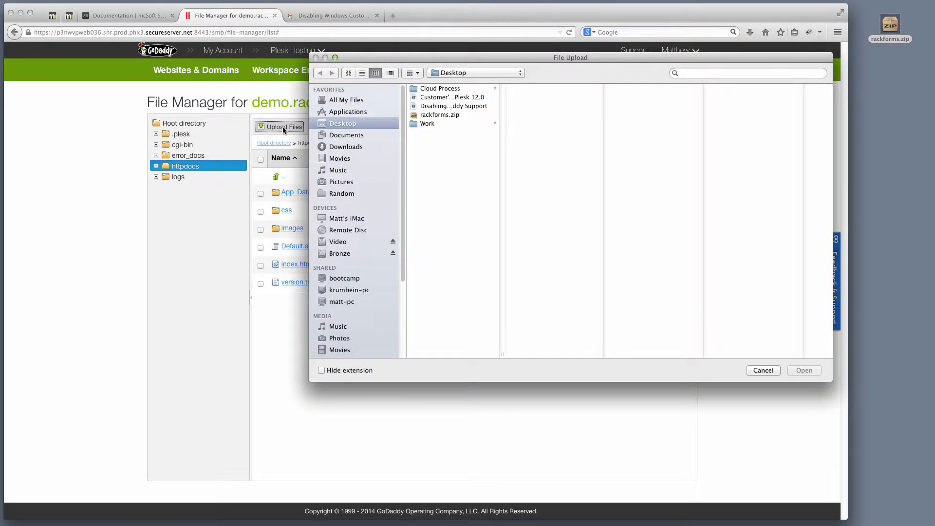
pyautogui.click(438, 116)
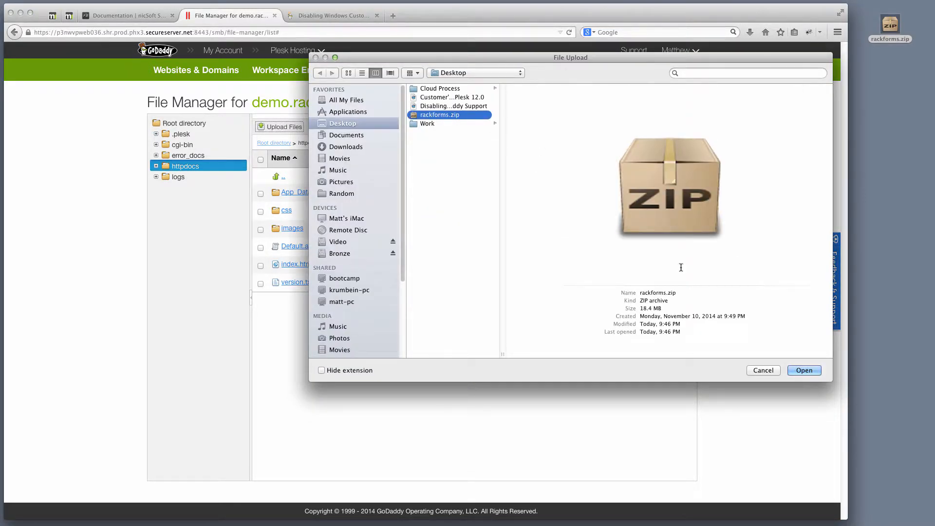
pyautogui.click(804, 370)
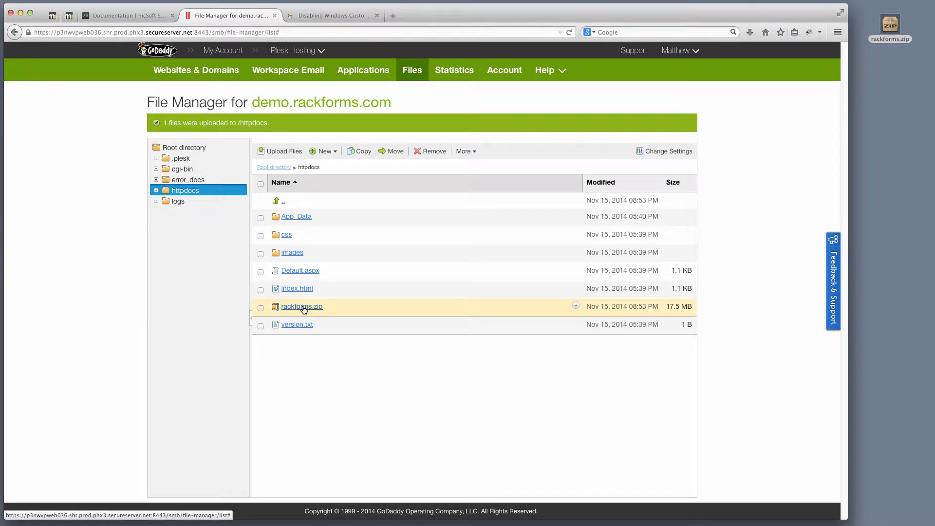
# - Extract rackforms.zip into the httpdocs folder, creating the rackforms folder
pyautogui.click(261, 308)
pyautogui.click(463, 155)
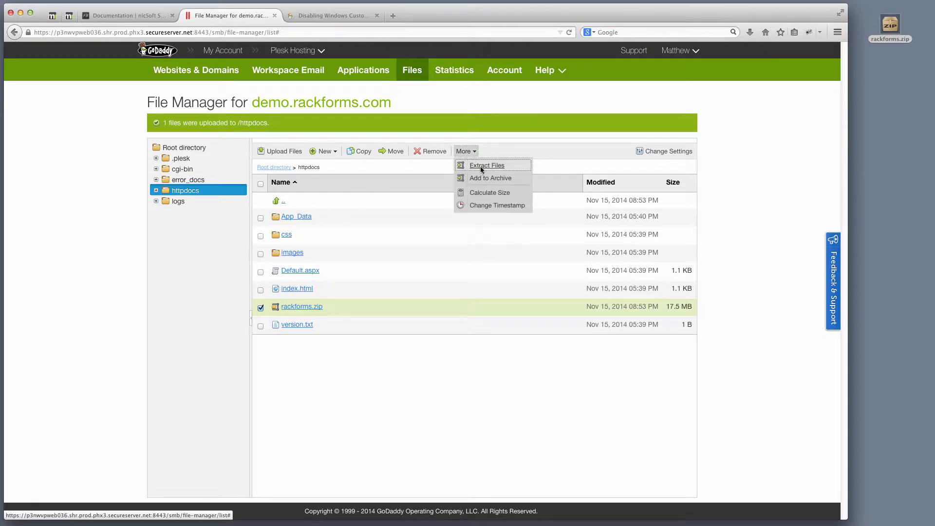
pyautogui.click(480, 165)
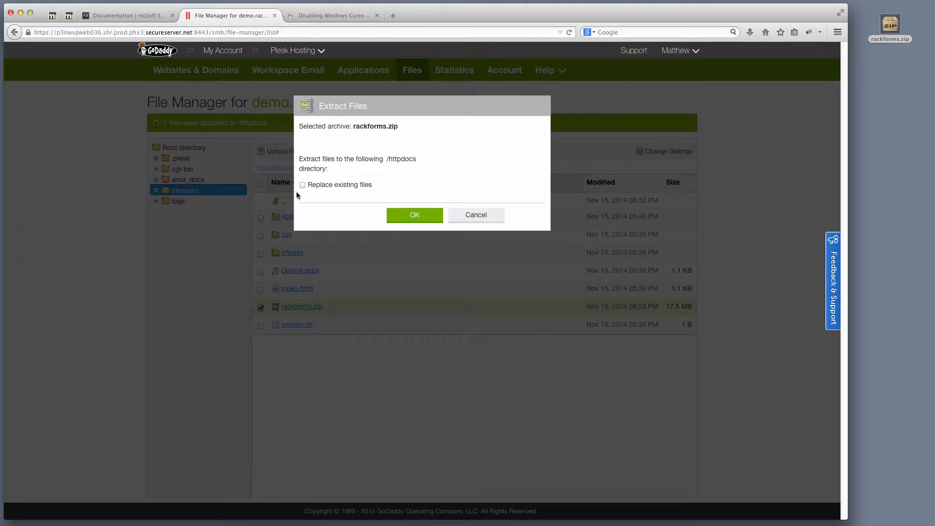
pyautogui.click(423, 219)
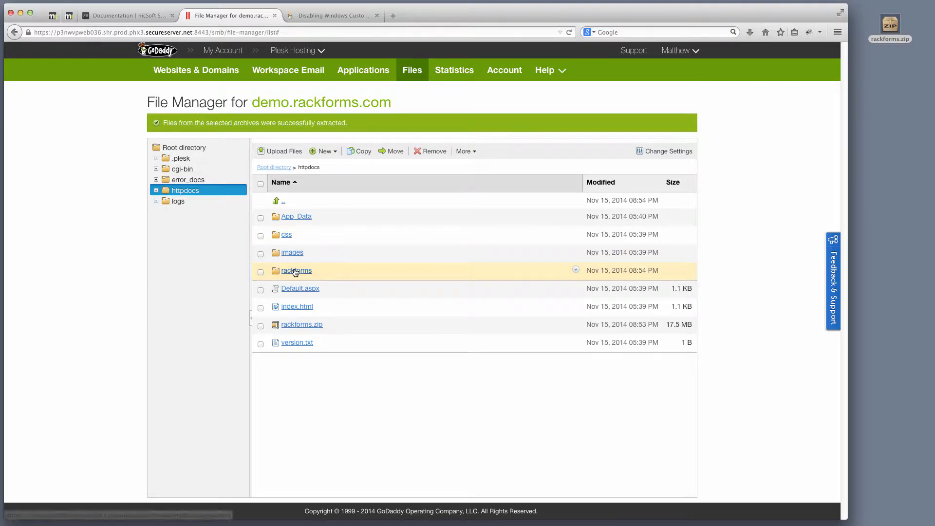
# - Permanently delete rackforms.zip from httpdocs
pyautogui.click(261, 326)
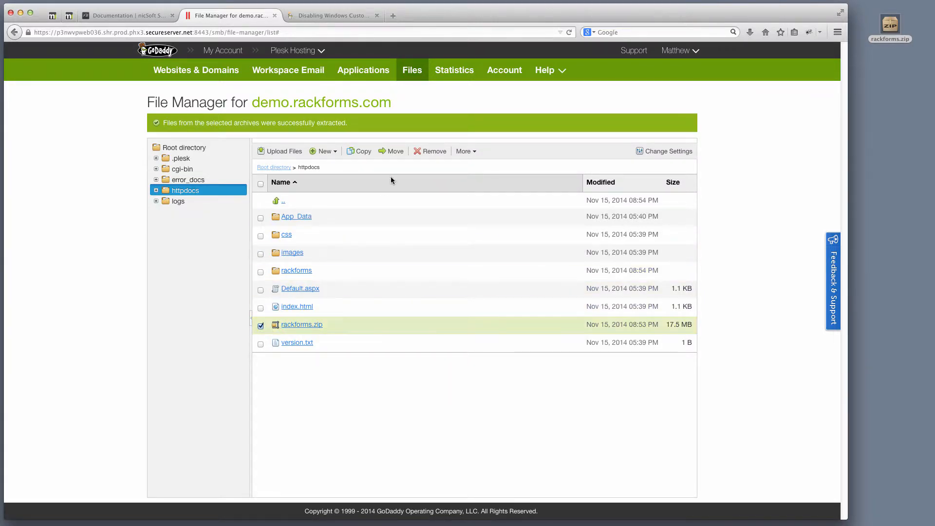
pyautogui.click(434, 152)
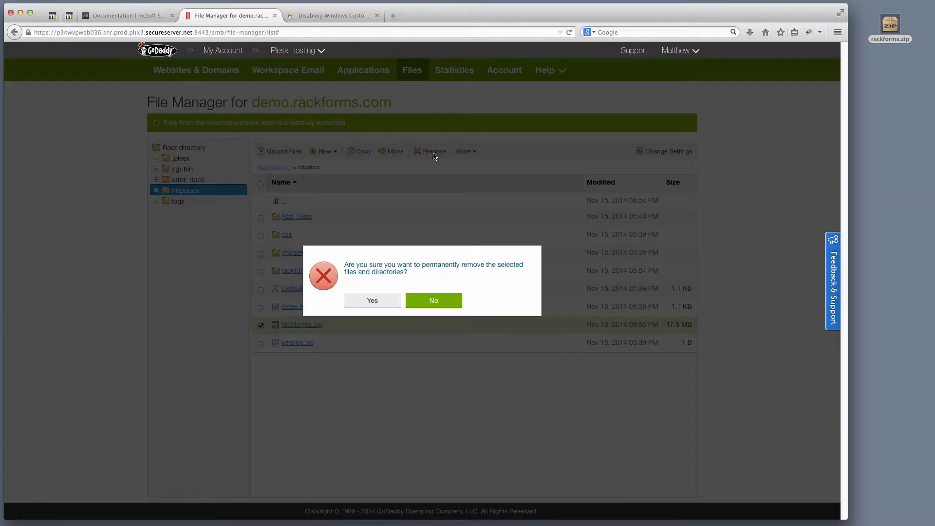
pyautogui.click(379, 299)
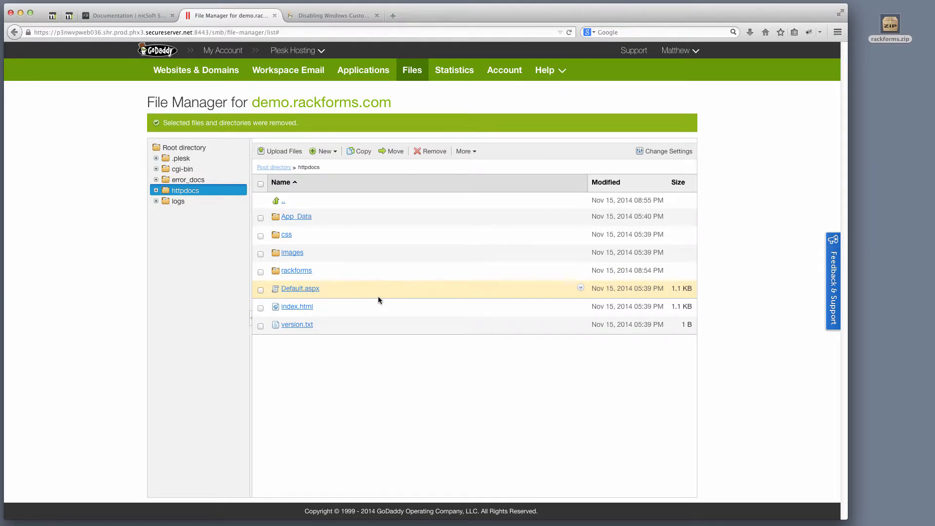
# - Load demo.rackforms.com/rackforms in a new tab to start the installer, then return to File Manager
pyautogui.click(393, 17)
pyautogui.write('demo.rackforms.com/')
pyautogui.press('Return')
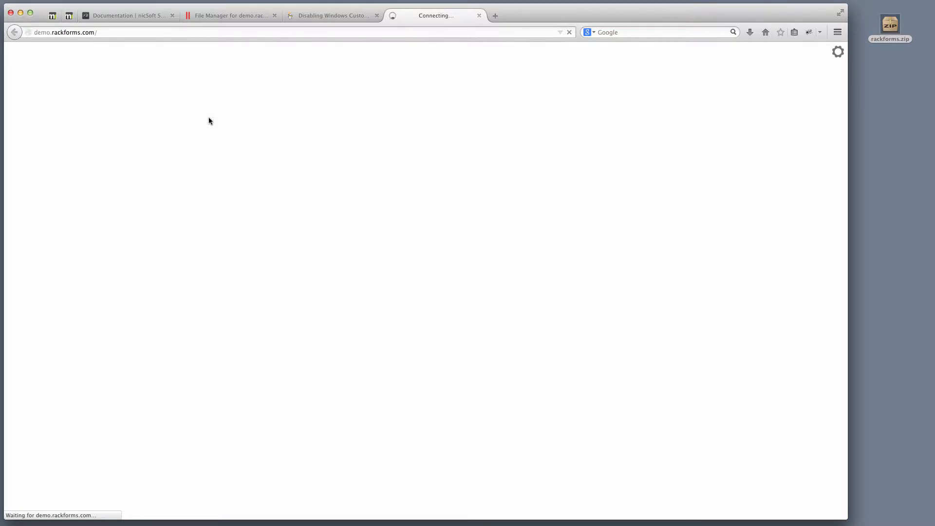
pyautogui.click(159, 32)
pyautogui.click(171, 32)
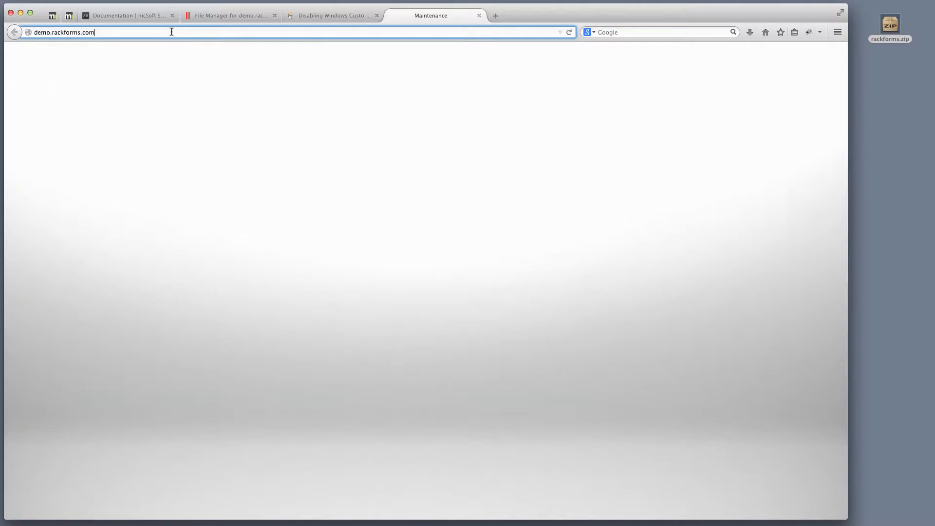
pyautogui.write('/rackforms/')
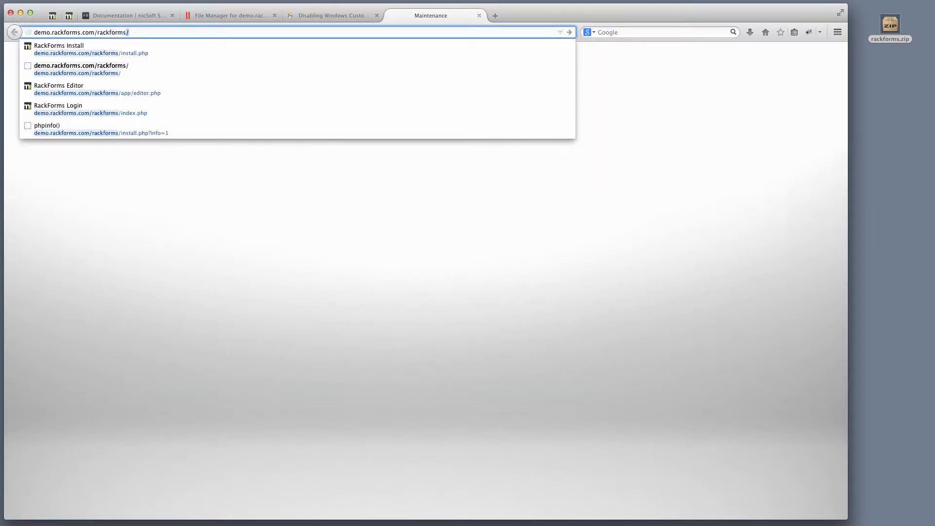
pyautogui.press('Return')
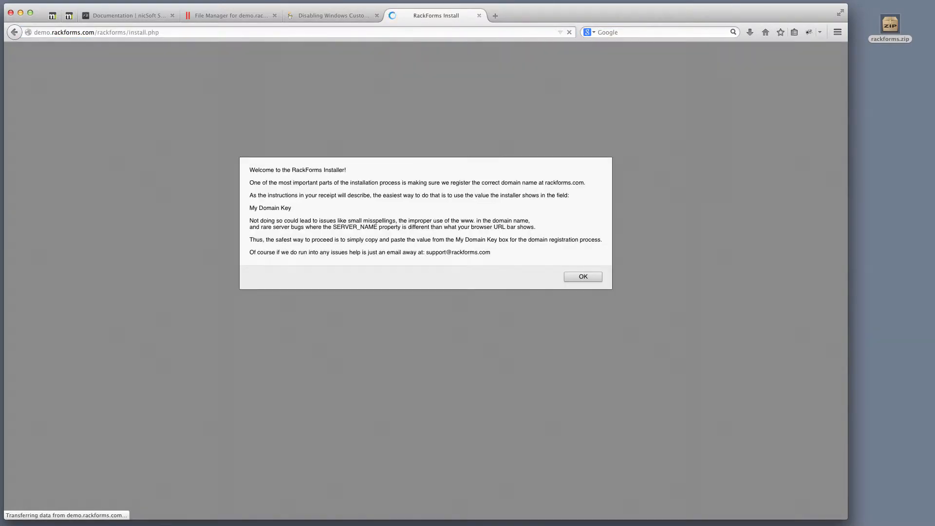
pyautogui.click(590, 276)
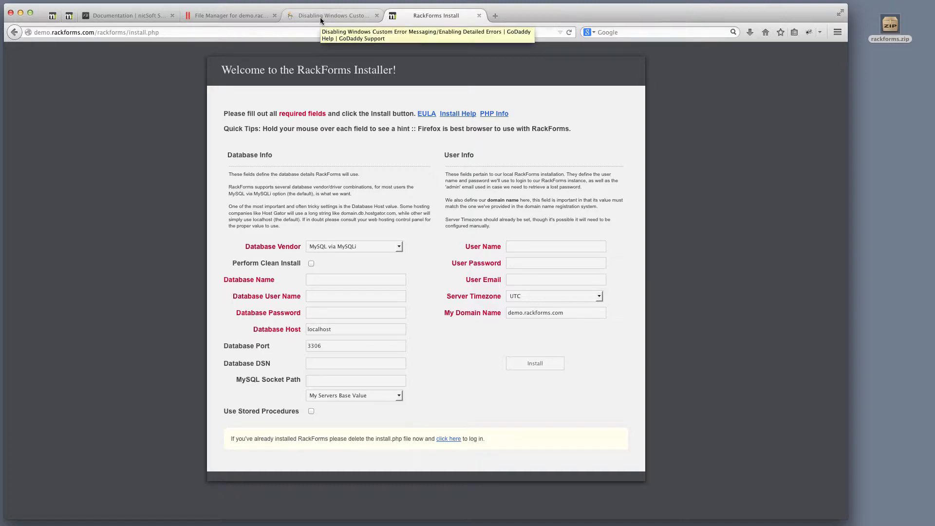
pyautogui.click(237, 16)
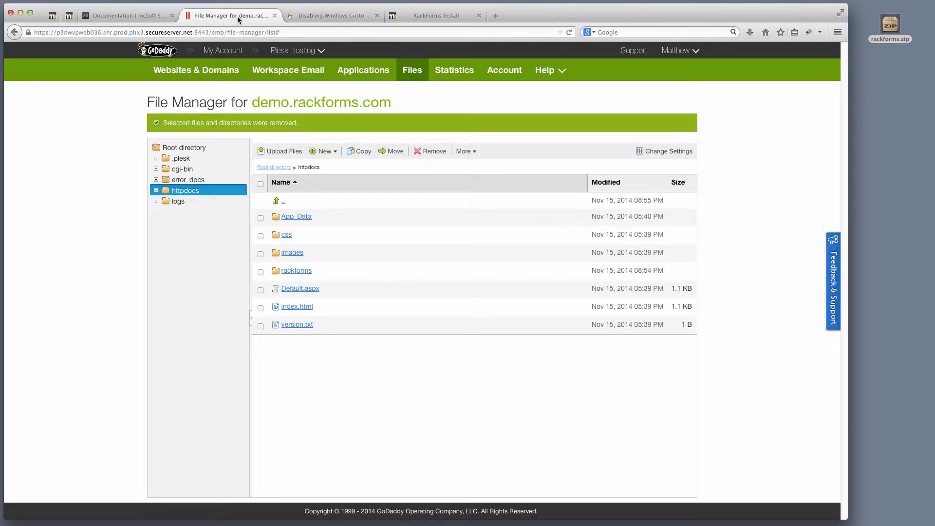
# - Open Change Permissions for the output folder inside rackforms
pyautogui.click(296, 270)
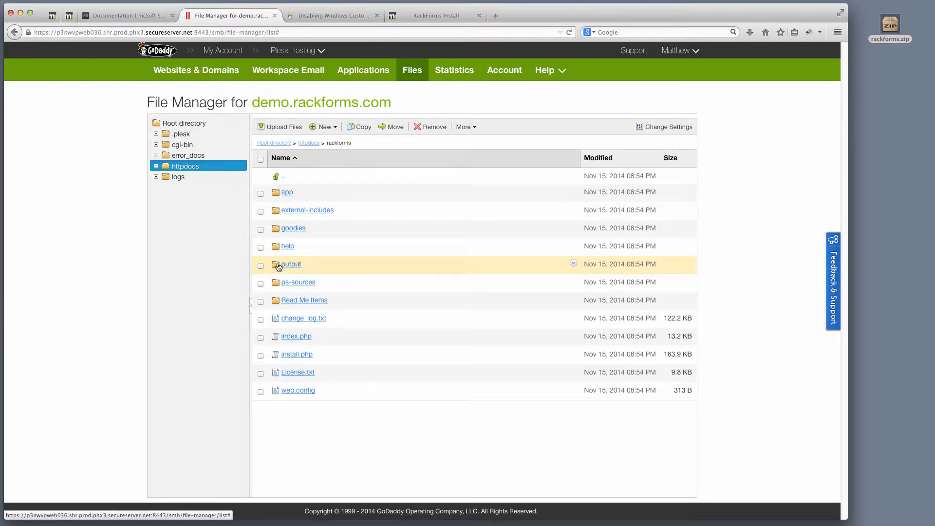
pyautogui.click(573, 263)
pyautogui.click(611, 298)
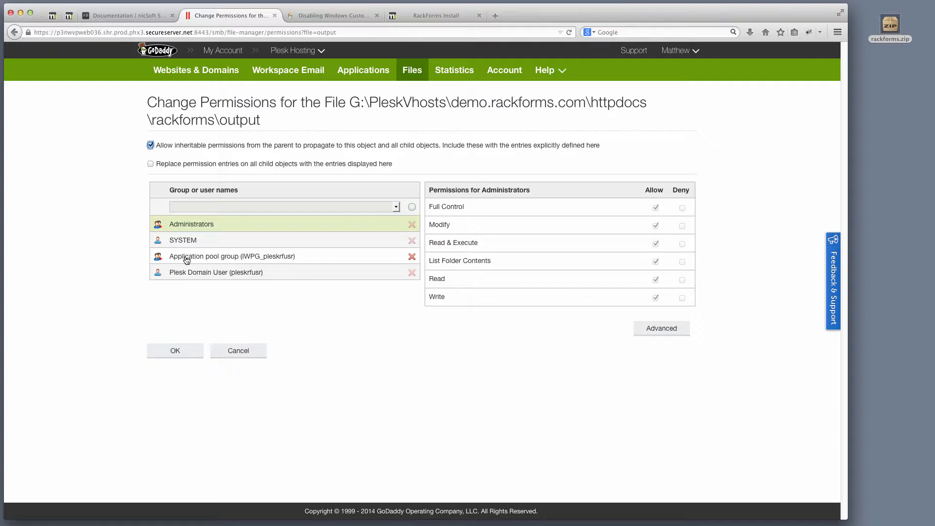
# - Grant the application pool group Full Control on rackforms\output and save
pyautogui.click(298, 260)
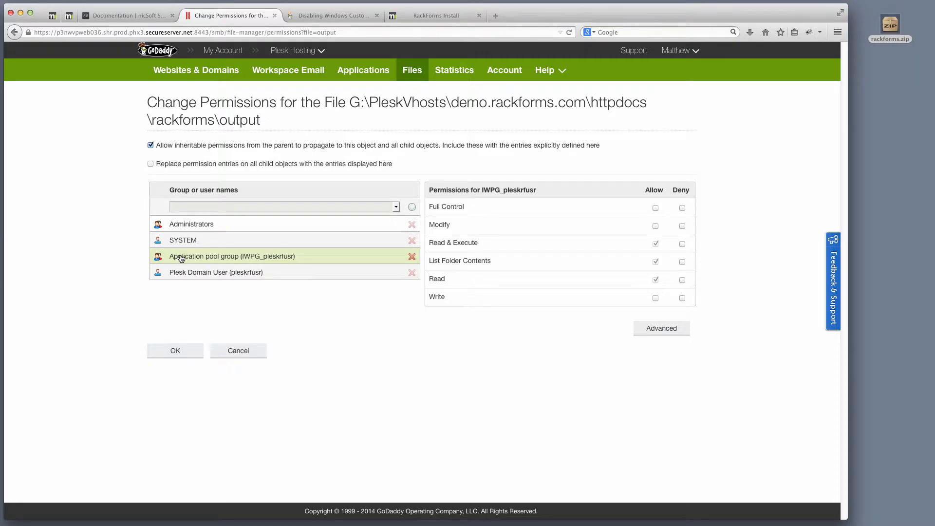
pyautogui.click(655, 209)
pyautogui.click(173, 353)
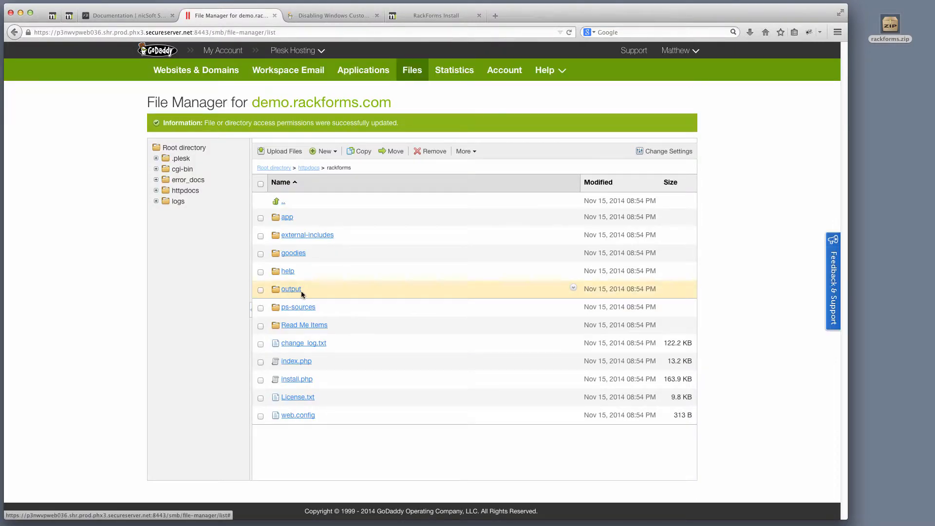
# - Reapply the output folder's permissions with replace permission entries on all child objects enabled
pyautogui.click(573, 288)
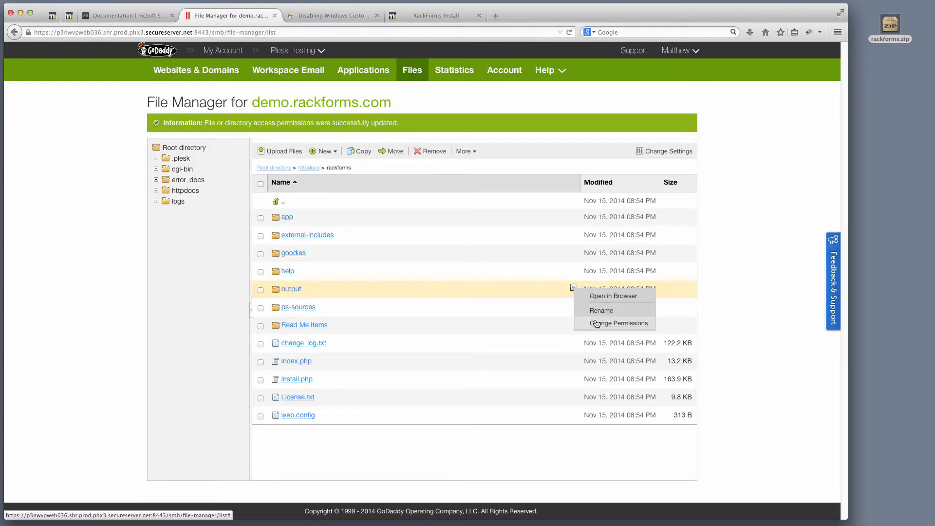
pyautogui.click(592, 322)
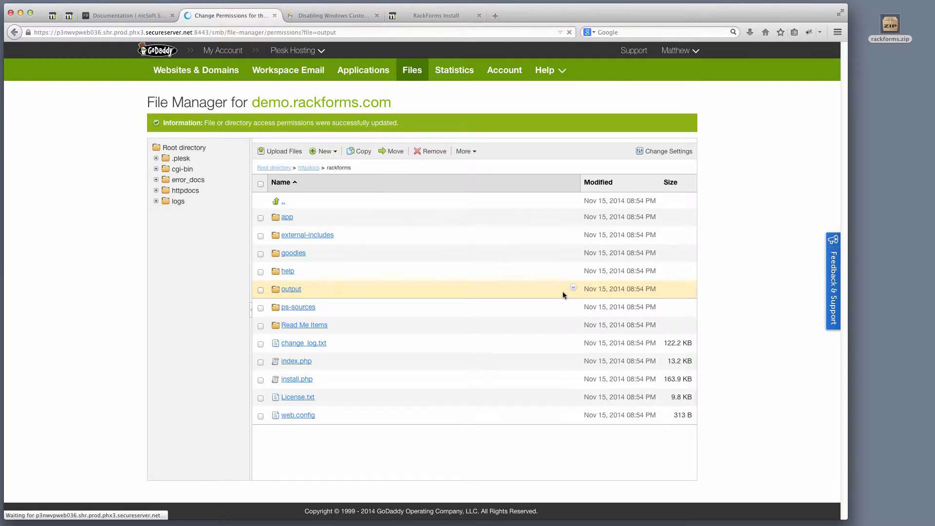
pyautogui.click(149, 164)
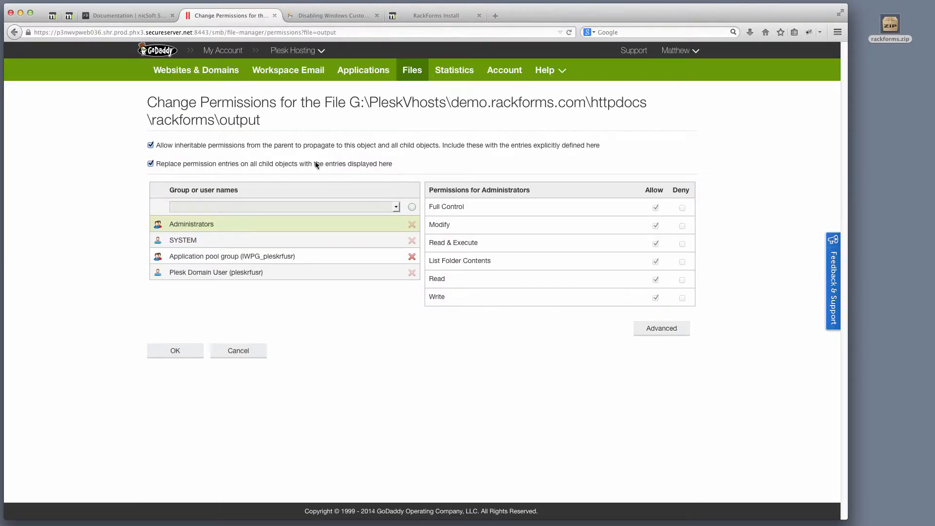
pyautogui.click(210, 259)
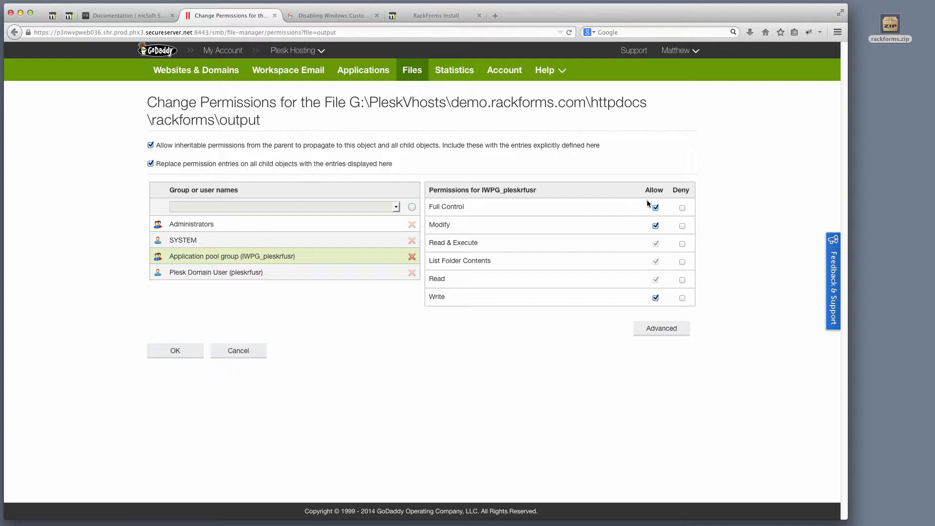
pyautogui.click(176, 352)
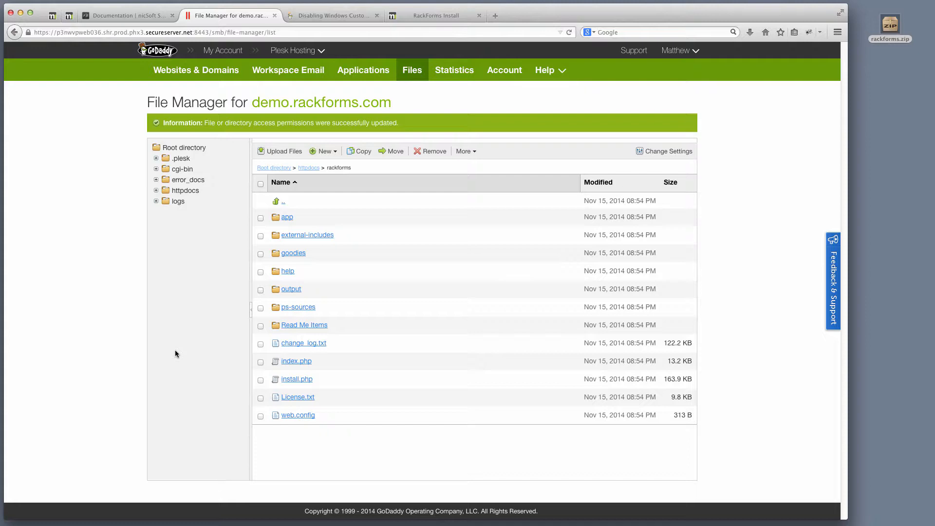
# - Verify output\forms inherits Full Control for the application pool group, then go back up to rackforms
pyautogui.click(292, 290)
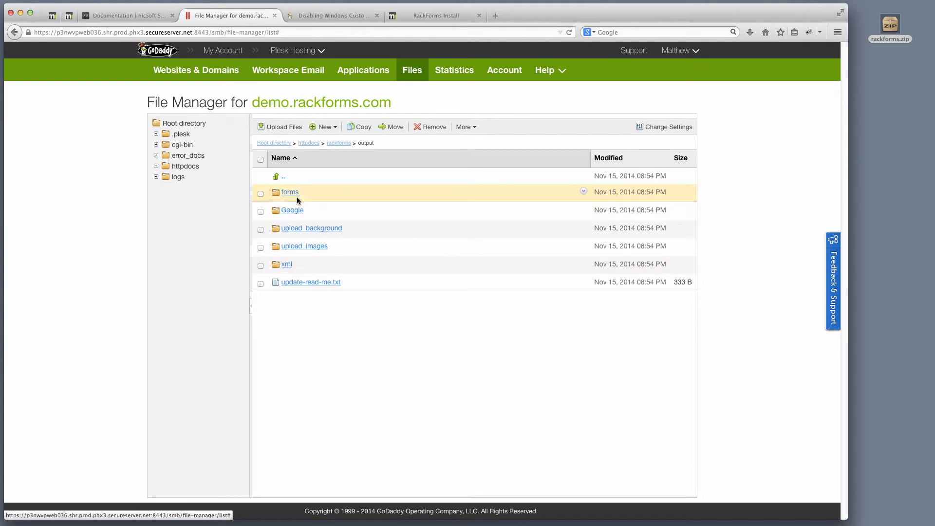
pyautogui.click(583, 191)
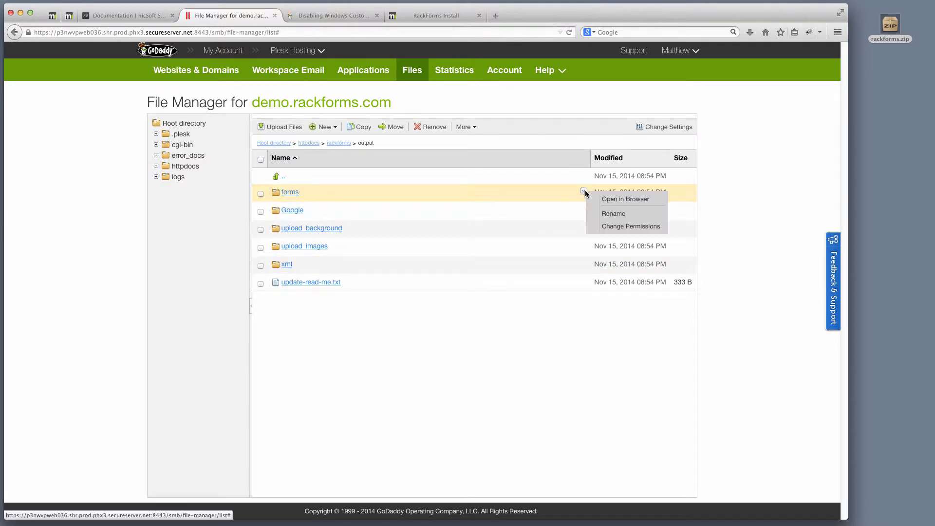
pyautogui.click(615, 226)
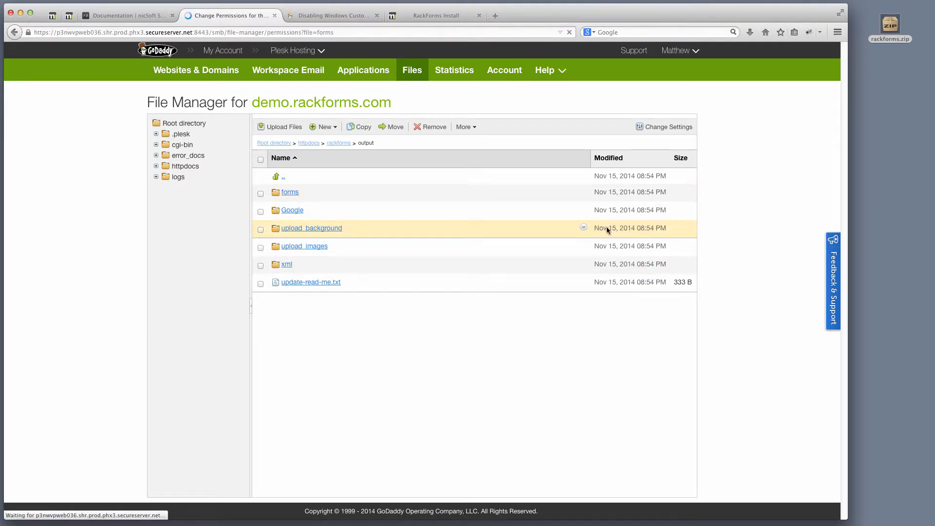
pyautogui.click(279, 255)
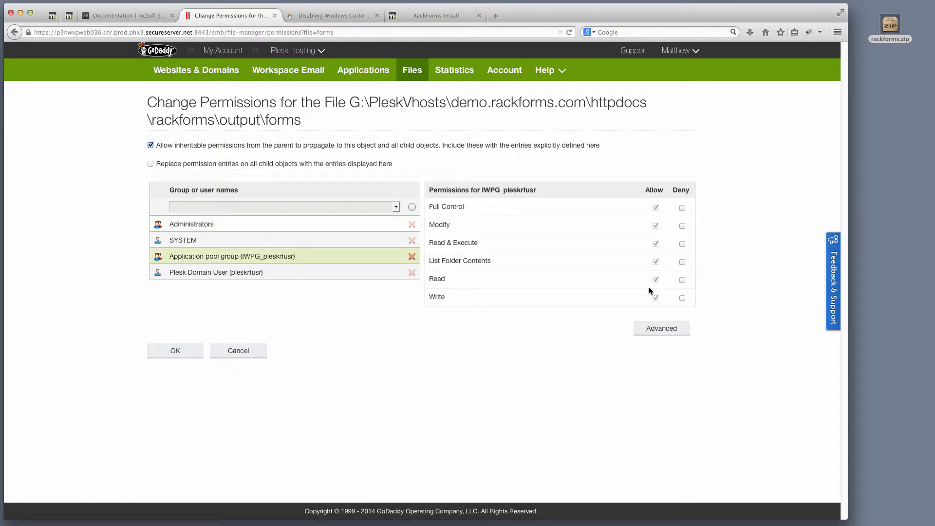
pyautogui.click(237, 352)
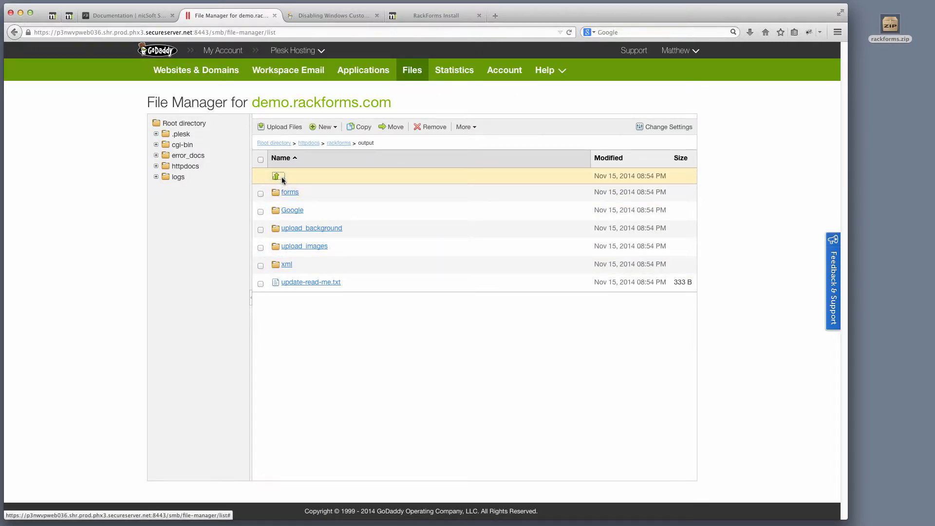
pyautogui.click(281, 177)
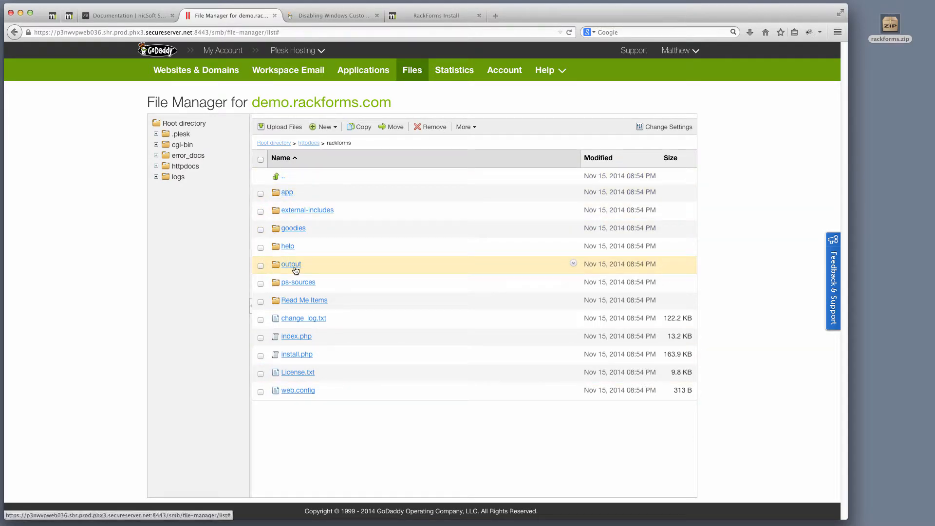
# - Grant the application pool group Full Control on rackforms\app\config.php and save
pyautogui.click(288, 193)
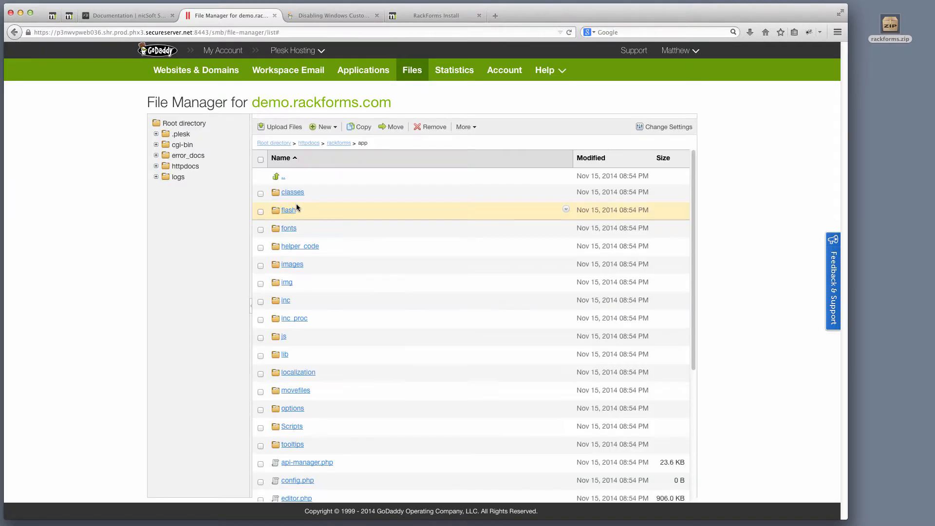
pyautogui.scroll(-2, 332, 344)
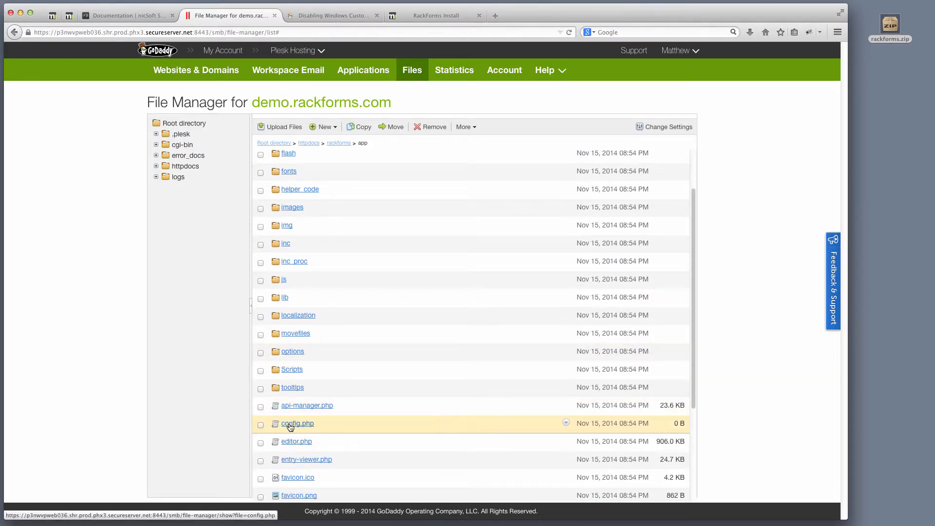
pyautogui.click(566, 423)
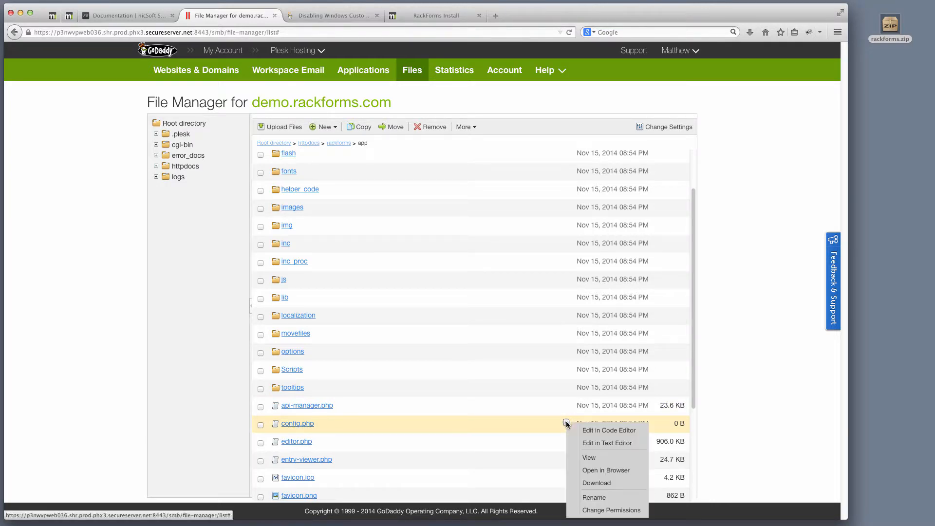
pyautogui.click(604, 510)
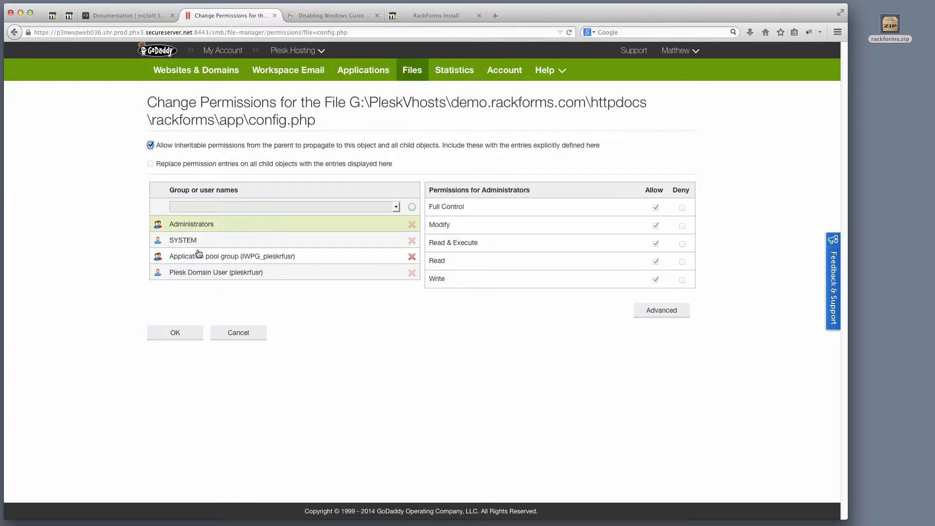
pyautogui.click(222, 257)
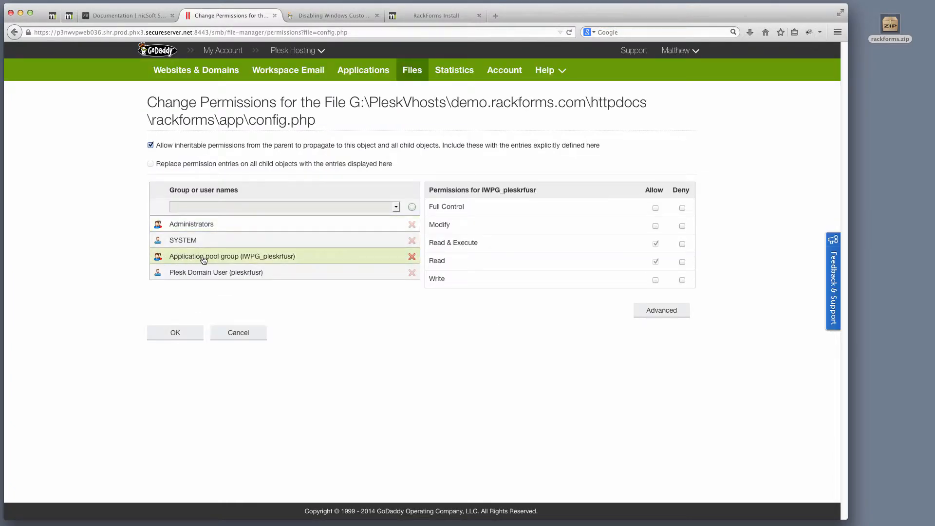
pyautogui.click(656, 208)
pyautogui.click(178, 335)
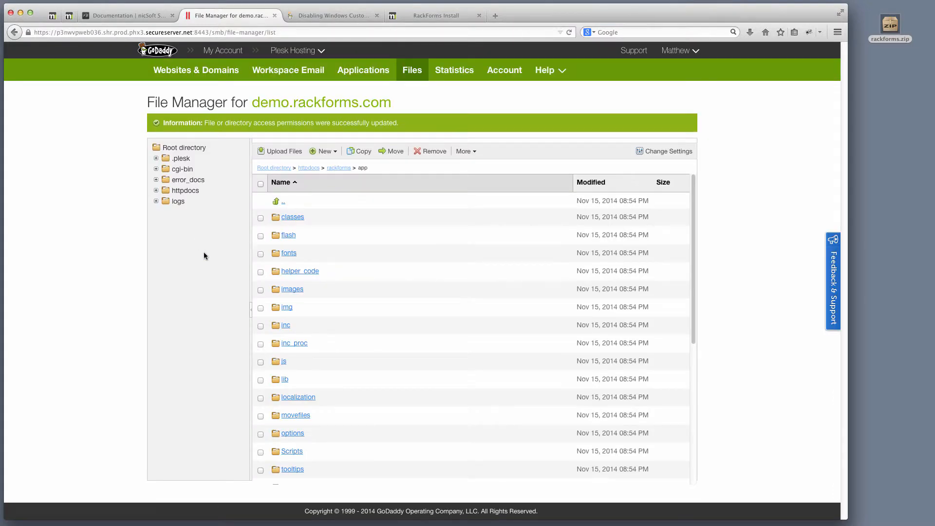
# - Grant the application pool group Full Control on app\movefiles\config.php and apply it
pyautogui.scroll(-1, 347, 321)
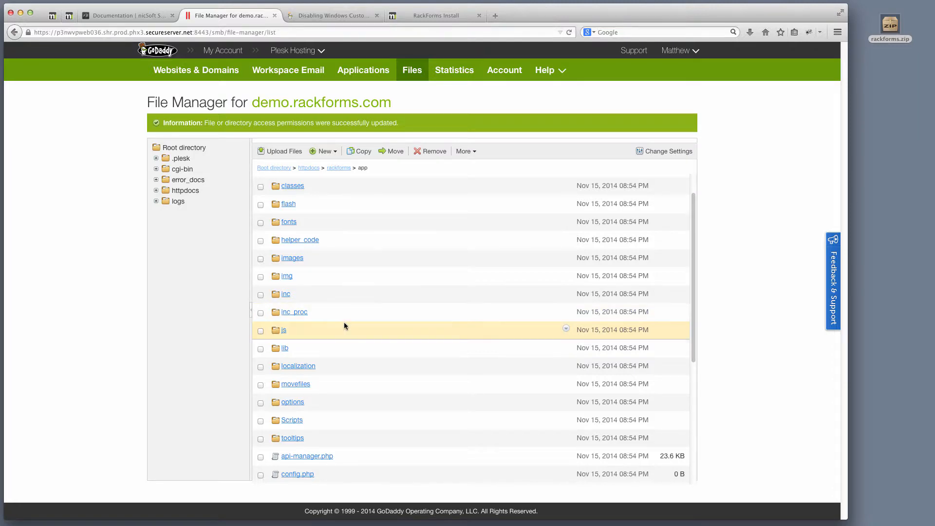
pyautogui.scroll(-1, 344, 324)
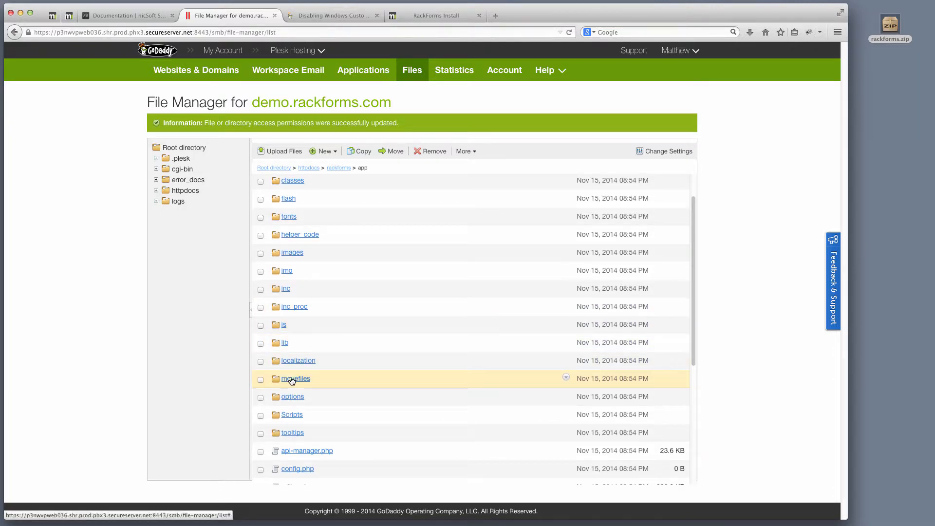
pyautogui.scroll(-3, 293, 381)
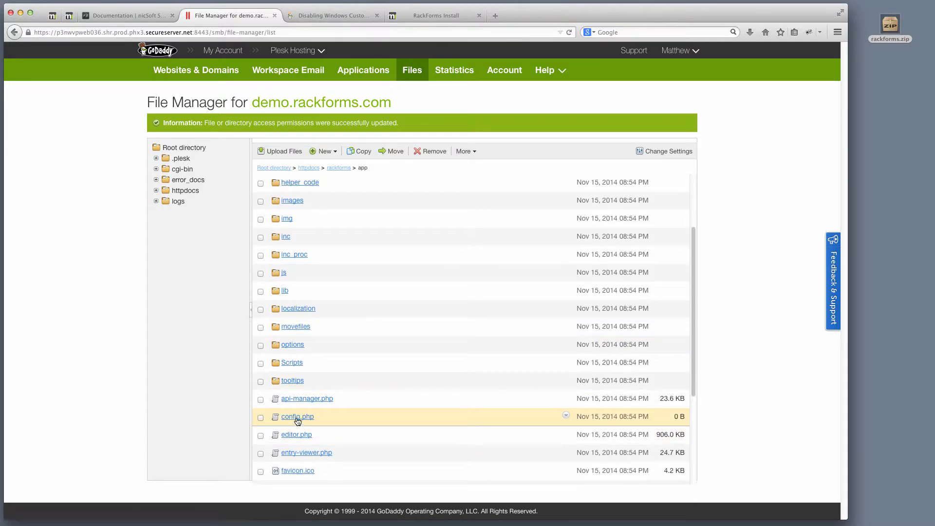
pyautogui.click(296, 327)
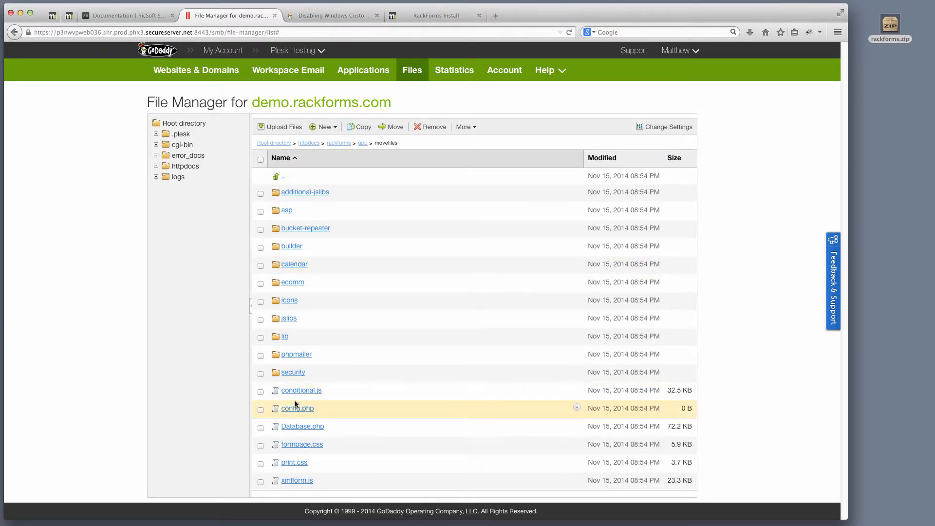
pyautogui.click(577, 407)
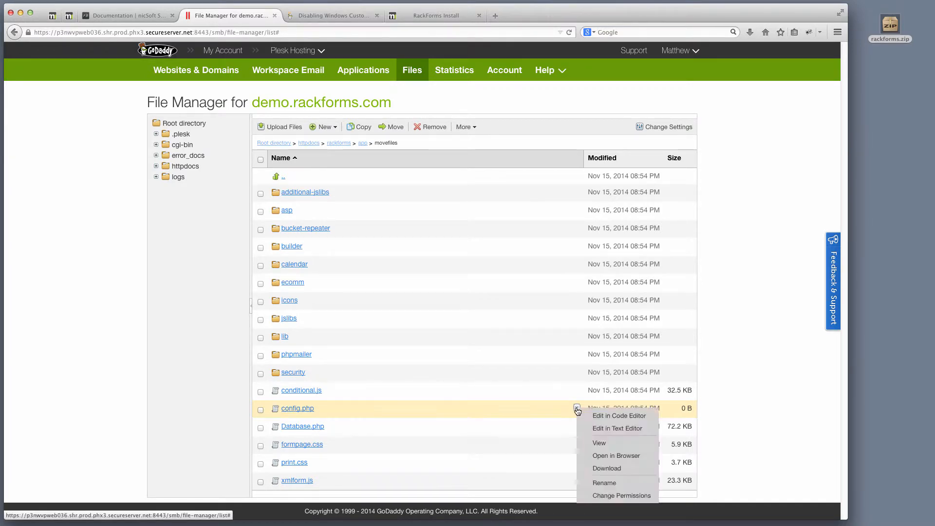
pyautogui.click(577, 407)
pyautogui.click(578, 408)
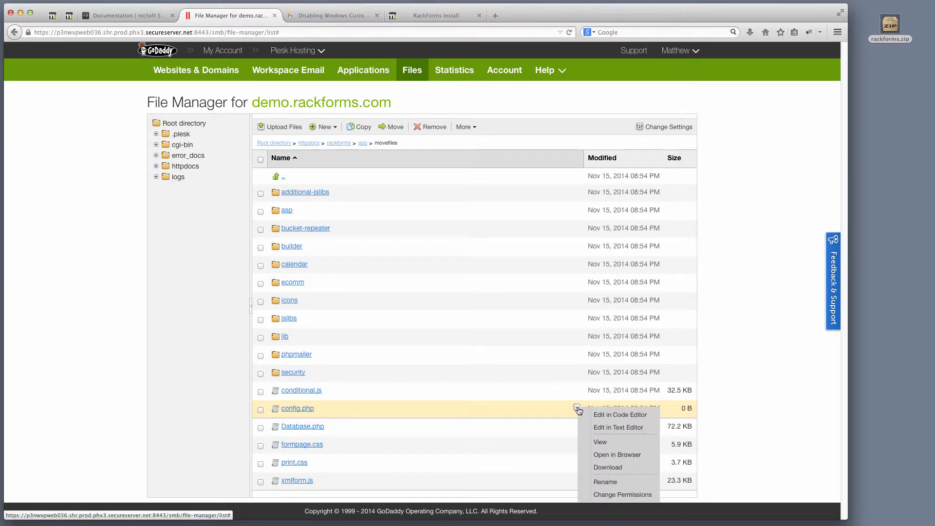
pyautogui.click(604, 493)
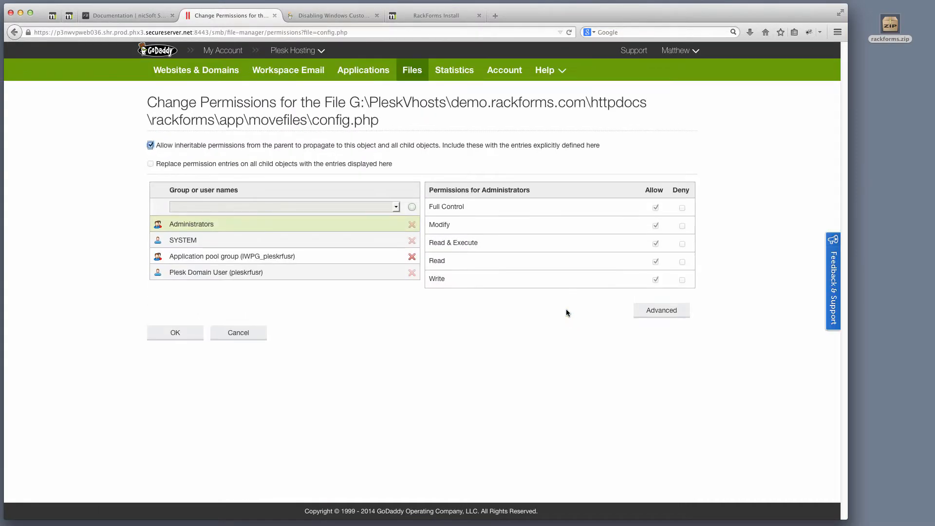
pyautogui.click(197, 257)
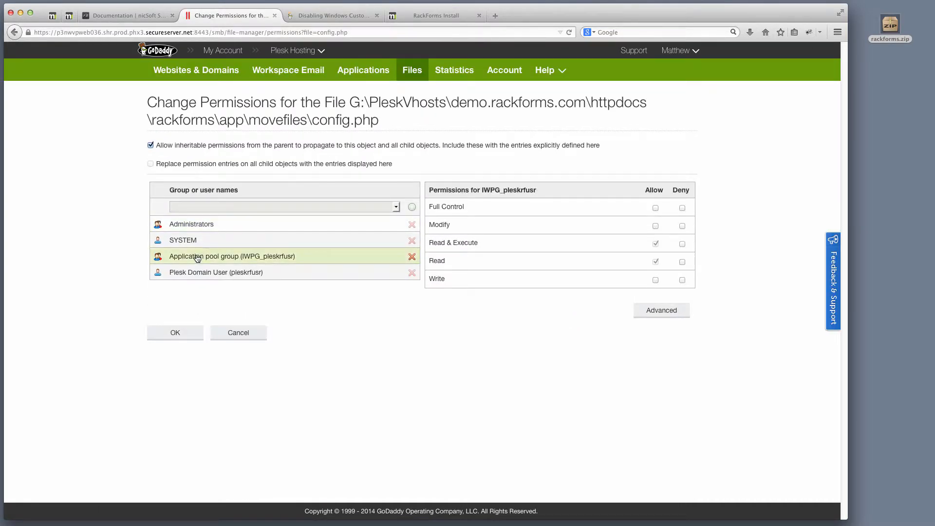
pyautogui.click(656, 208)
pyautogui.click(185, 337)
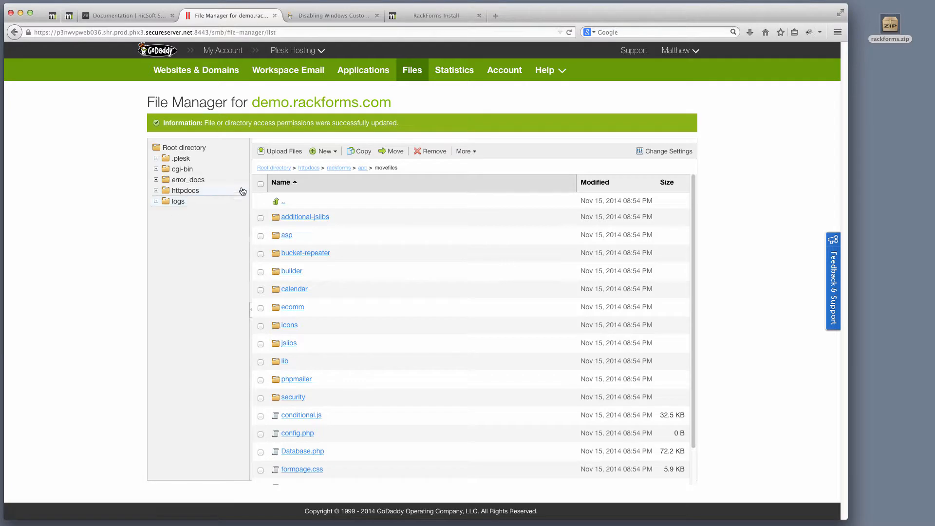
# - Reload the RackForms installer, glance at the error-messages article, then return to the rackforms folder listing
pyautogui.click(423, 17)
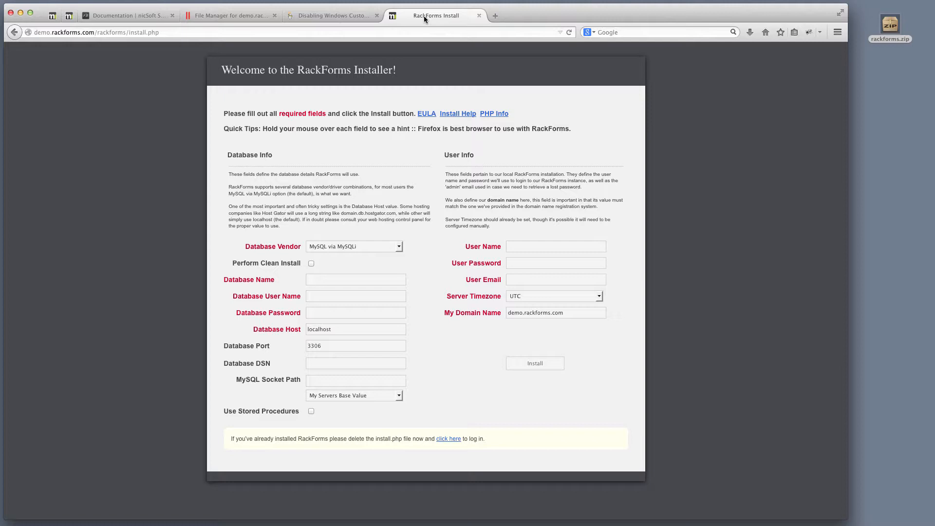
pyautogui.press('super+r')
pyautogui.moveTo(396, 244)
pyautogui.click(341, 19)
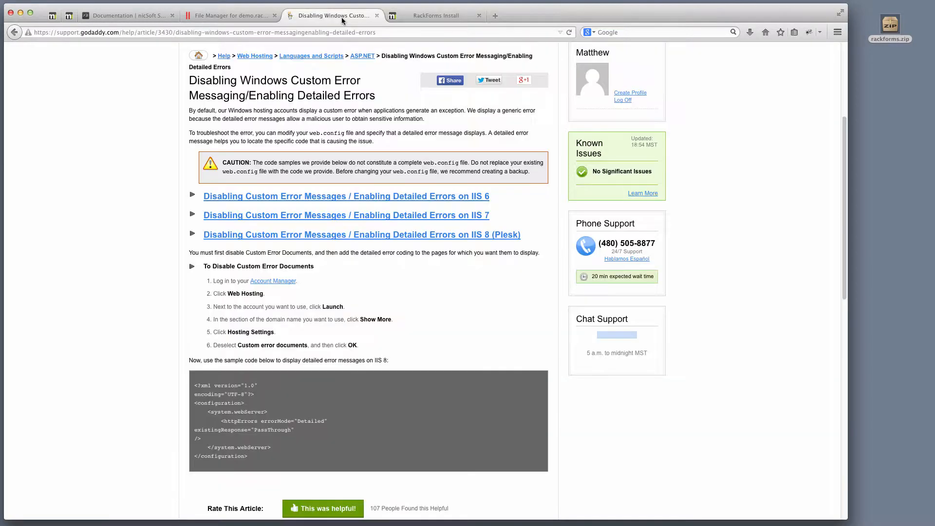
pyautogui.click(230, 17)
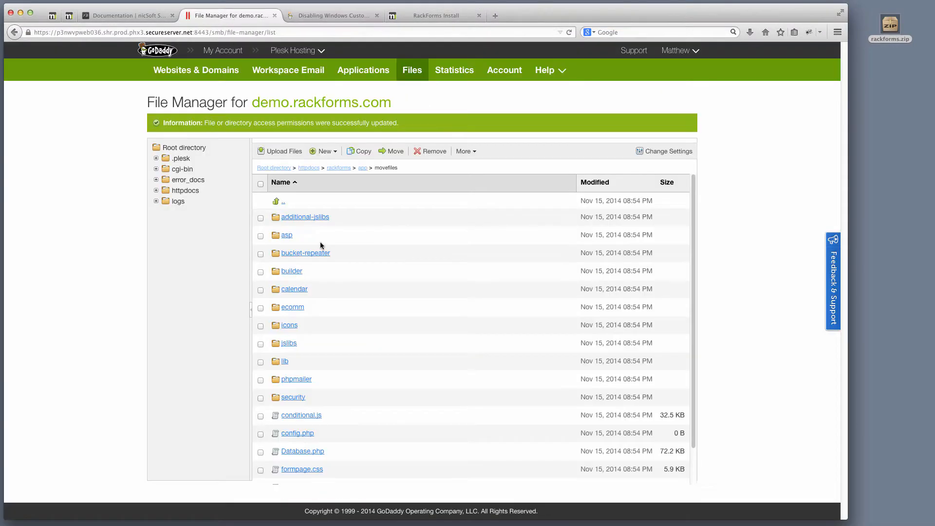
pyautogui.click(309, 168)
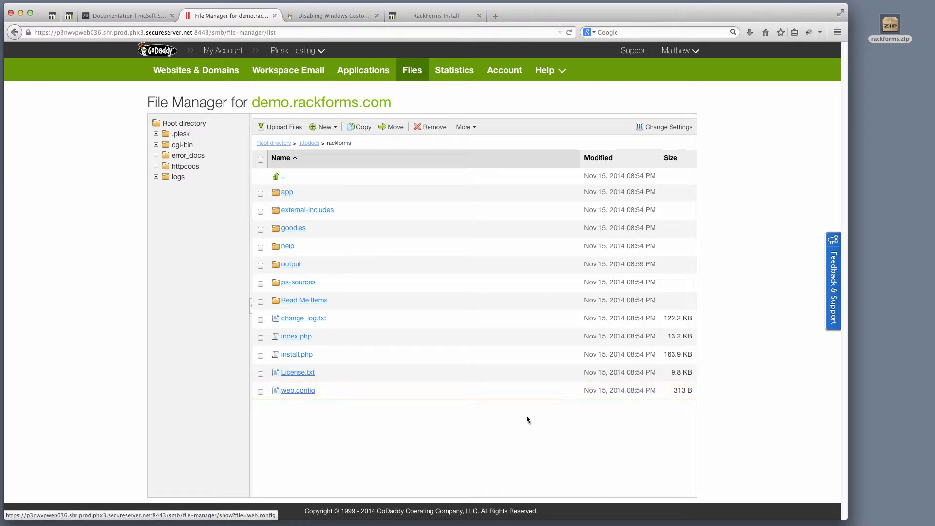
# - Delete the system.webServer staticContent block from web.config in the text editor and save
pyautogui.click(573, 389)
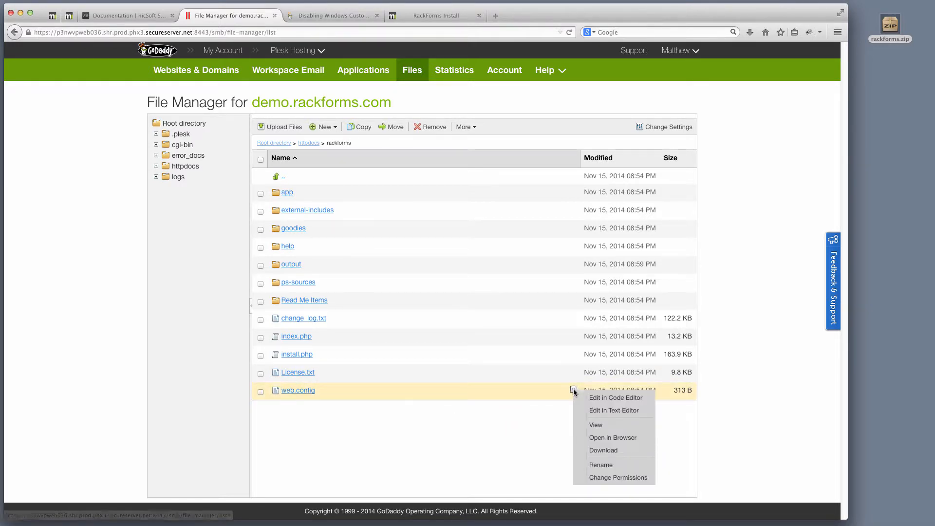
pyautogui.click(612, 412)
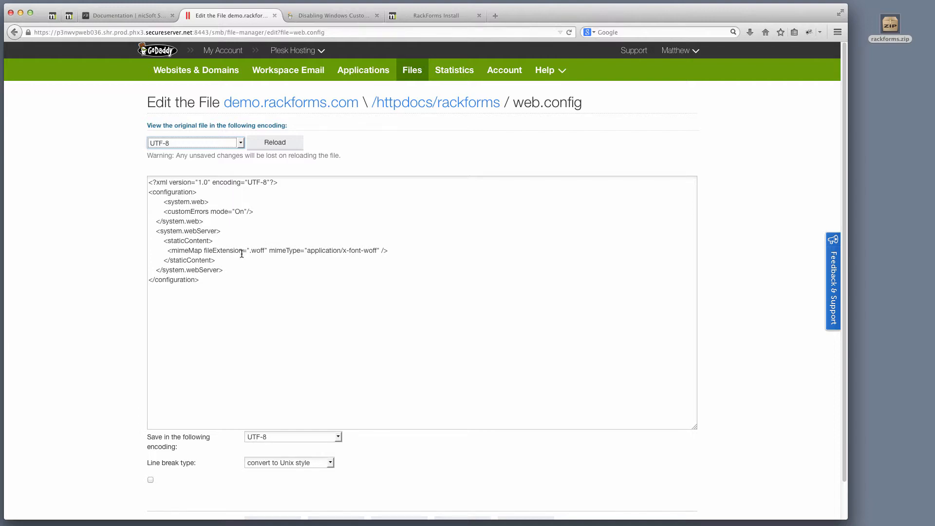
pyautogui.click(232, 269)
pyautogui.moveTo(212, 263); pyautogui.dragTo(125, 234)
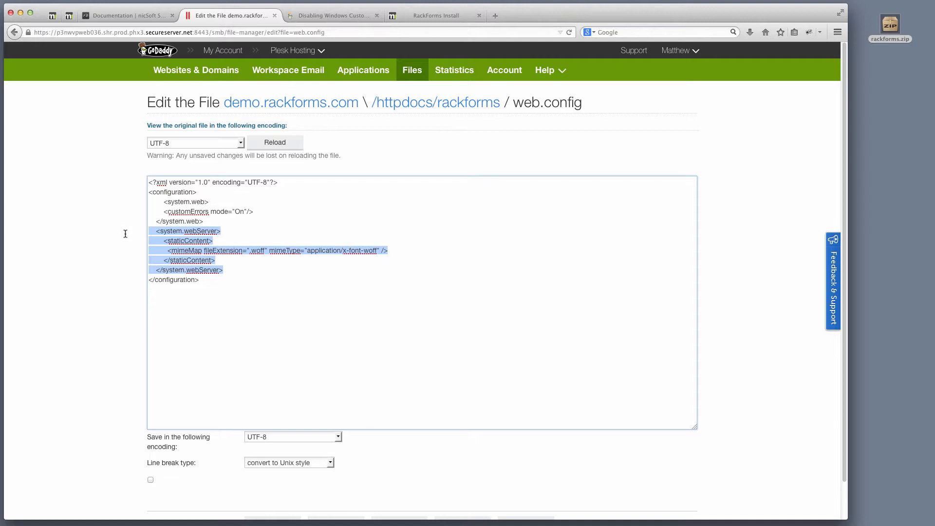
pyautogui.press('BackSpace')
pyautogui.press('BackSpace')
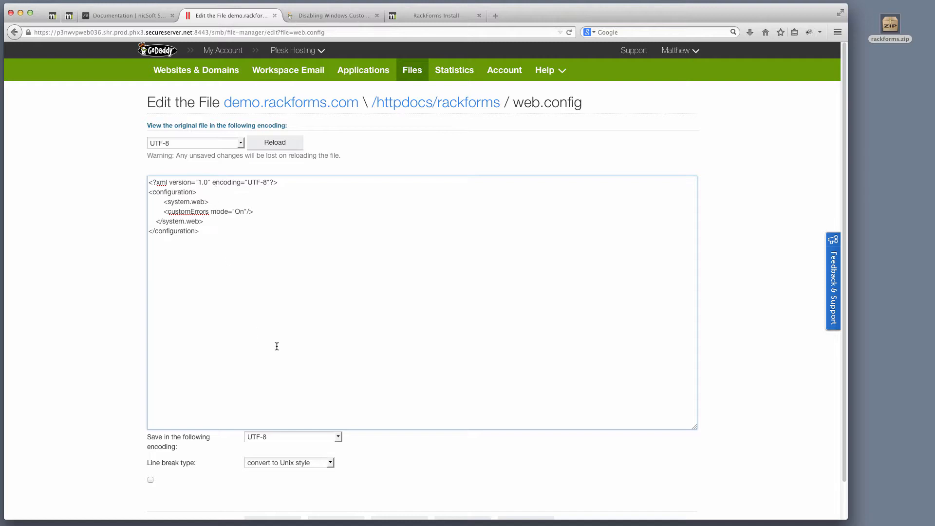
pyautogui.scroll(-2, 307, 360)
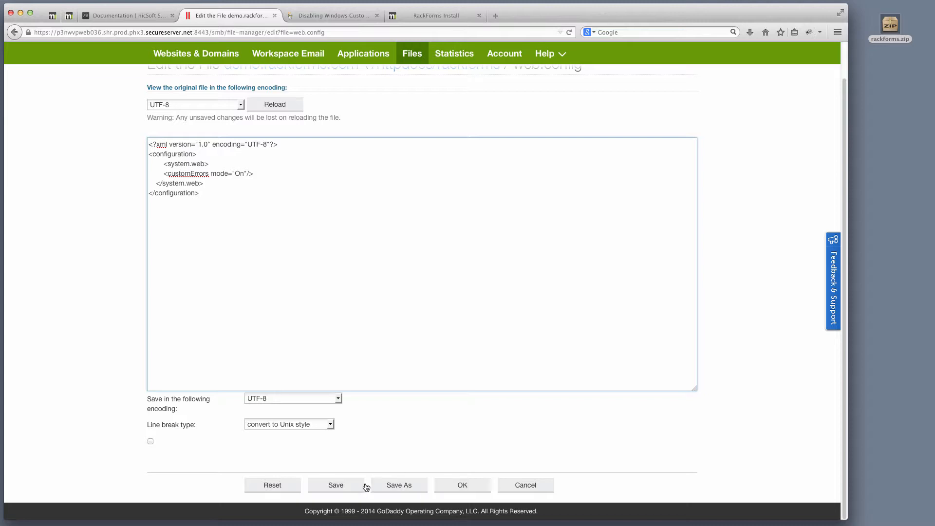
pyautogui.click(351, 488)
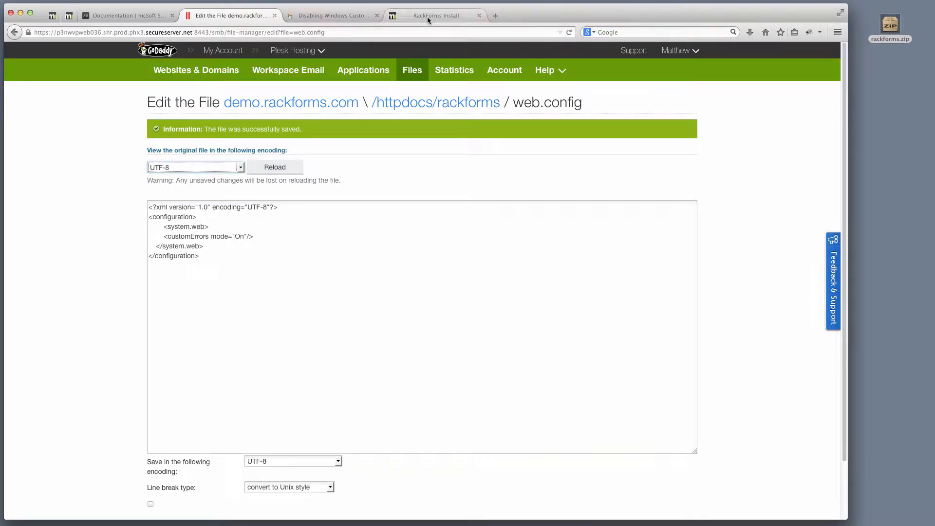
# - Reload the RackForms installer page and open the Database Vendor list
pyautogui.click(427, 17)
pyautogui.press('super+r')
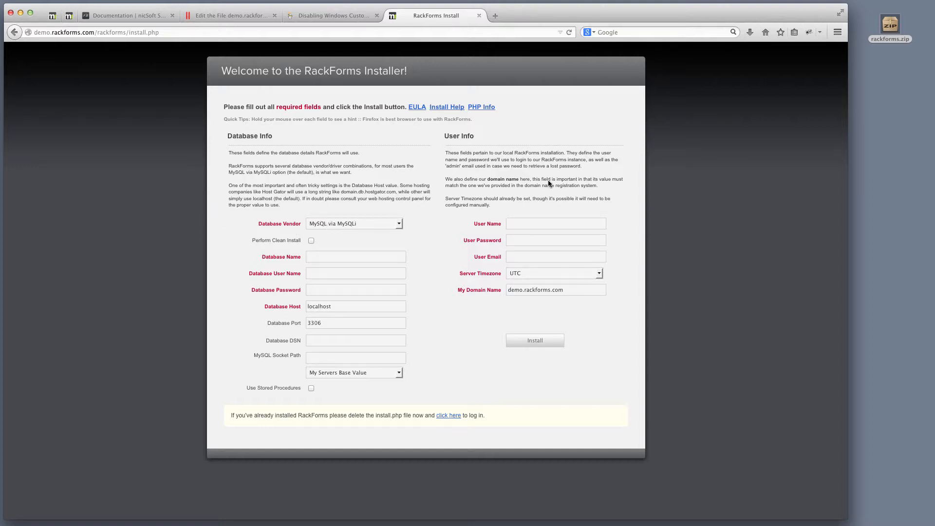
pyautogui.press('super+Tab')
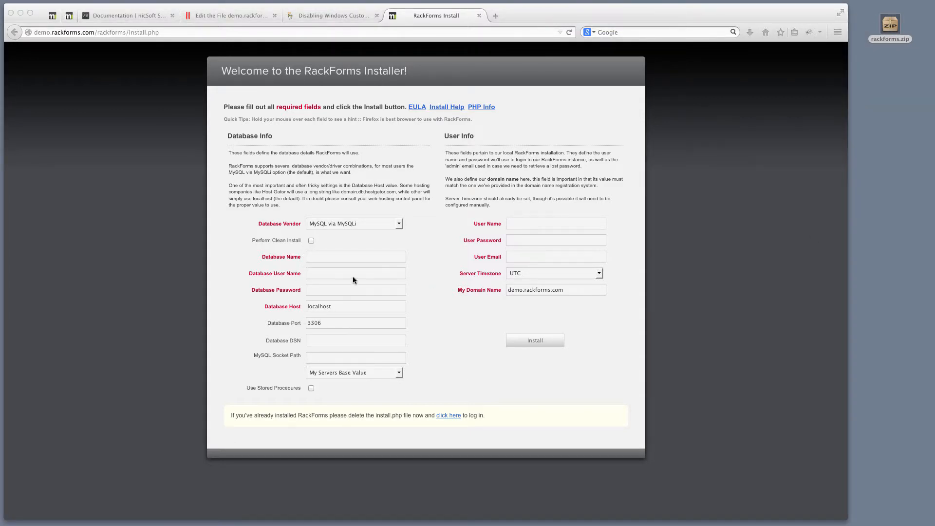
pyautogui.click(350, 223)
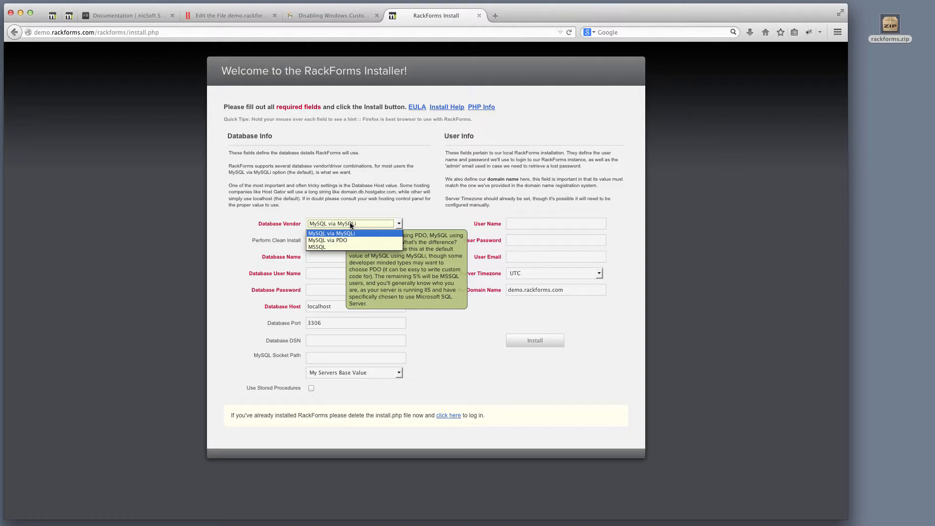
# - Choose MSSQL as the vendor and paste database name pleskrfusr_rfms
pyautogui.click(338, 247)
pyautogui.press('super+Tab')
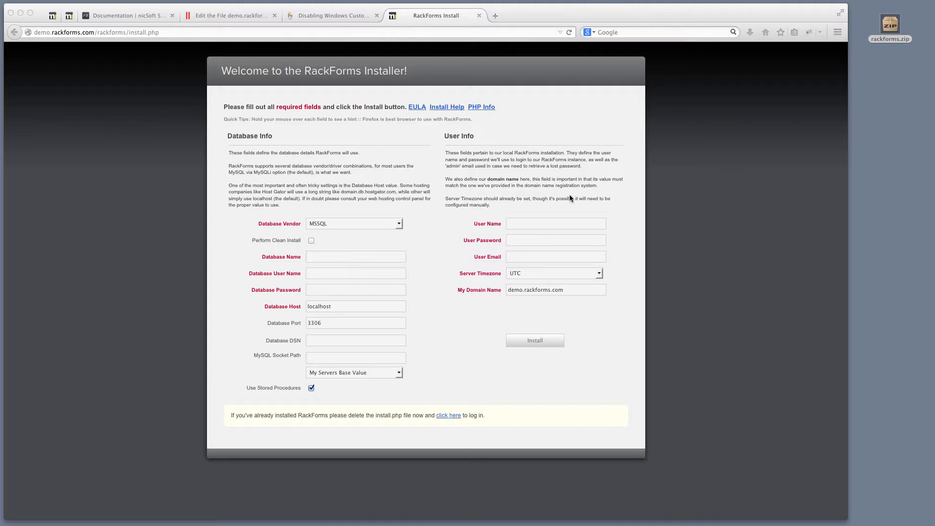
pyautogui.click(338, 258)
pyautogui.write('pleskrfusr_rfms')
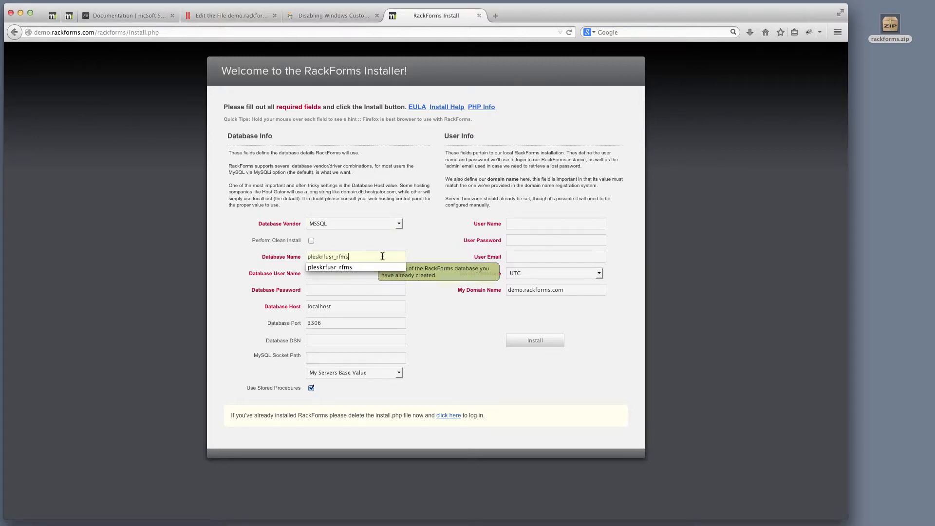
pyautogui.click(409, 237)
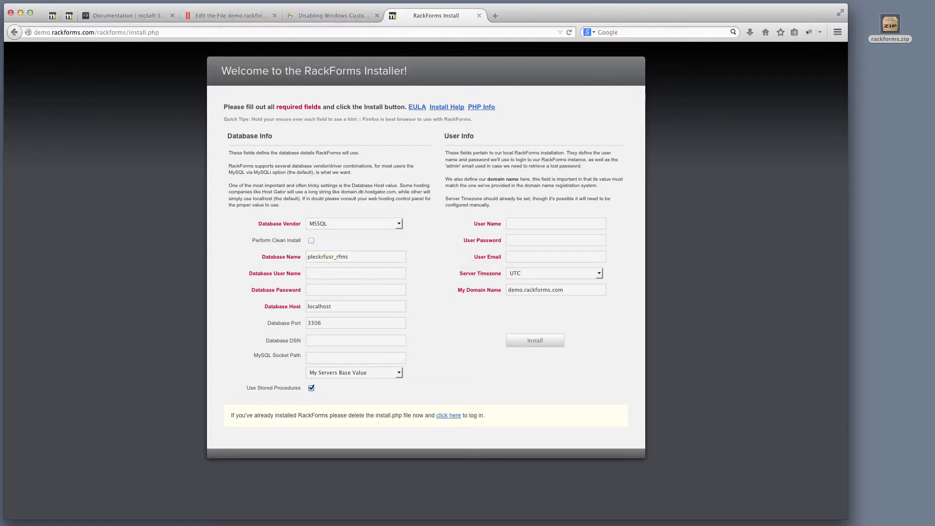
pyautogui.press('super+Tab')
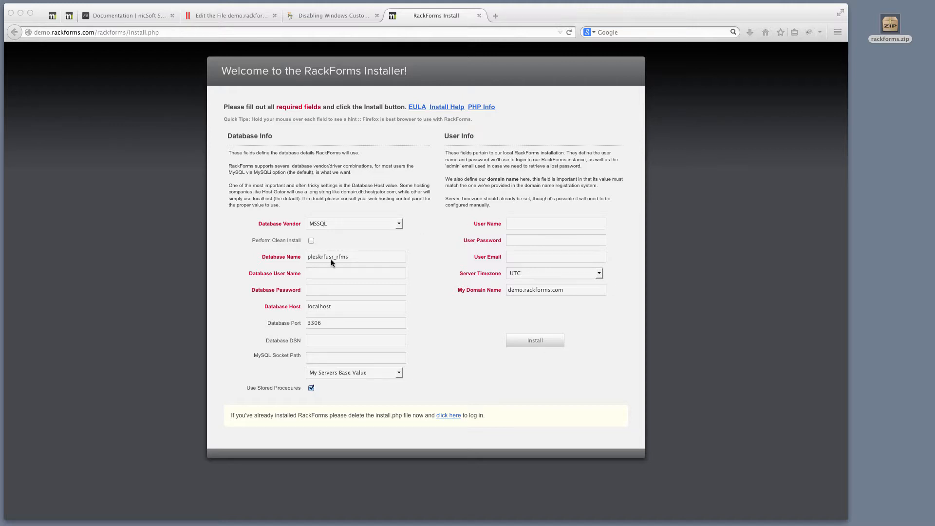
# - Paste the database user name, password and host 184.168.194.53, then return to the web.config editor
pyautogui.click(321, 274)
pyautogui.write('rfpleskusr')
pyautogui.press('super+Tab')
pyautogui.press('super+Tab')
pyautogui.click(351, 289)
pyautogui.press('super+v')
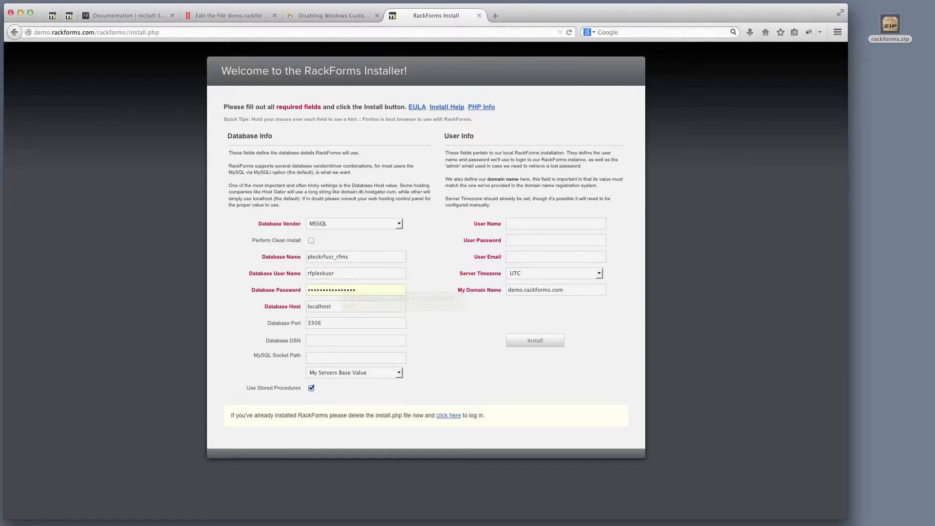
pyautogui.press('super+Tab')
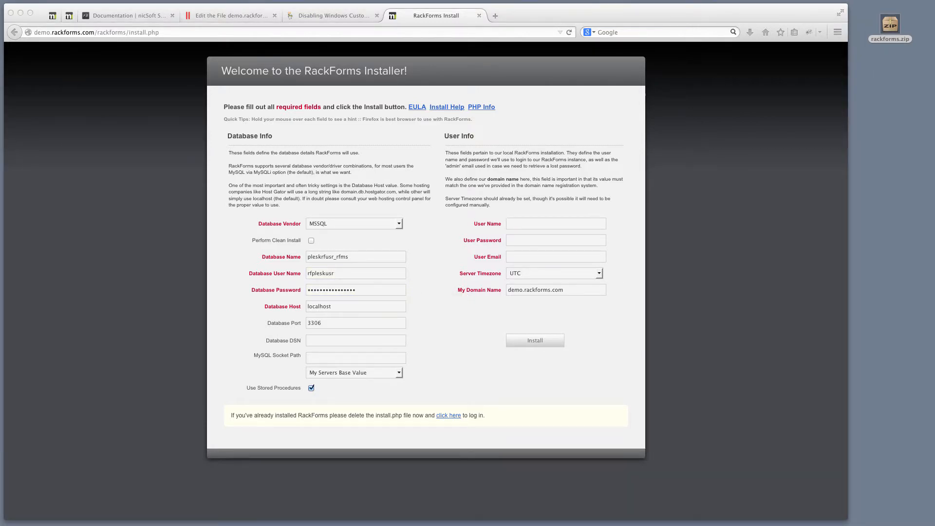
pyautogui.press('super+Tab')
pyautogui.press('Tab')
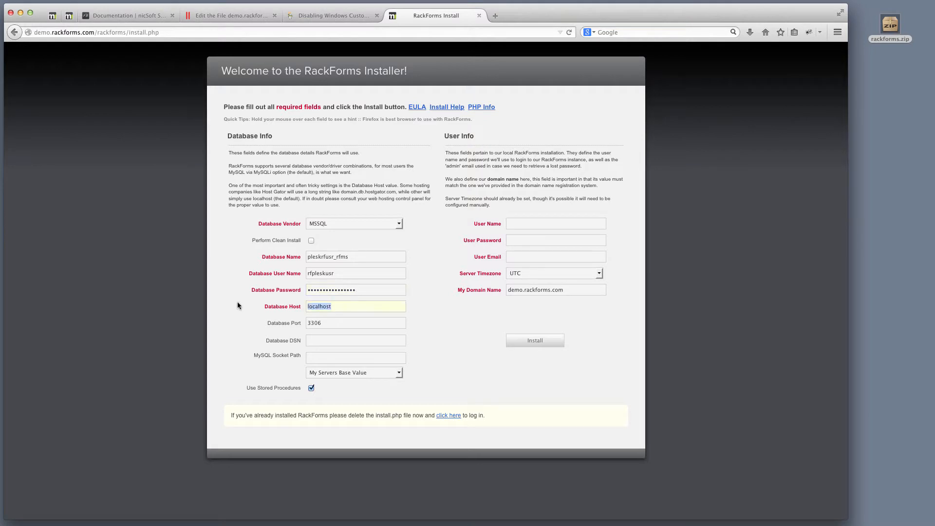
pyautogui.write('184.168.194.53')
pyautogui.click(250, 308)
pyautogui.click(229, 16)
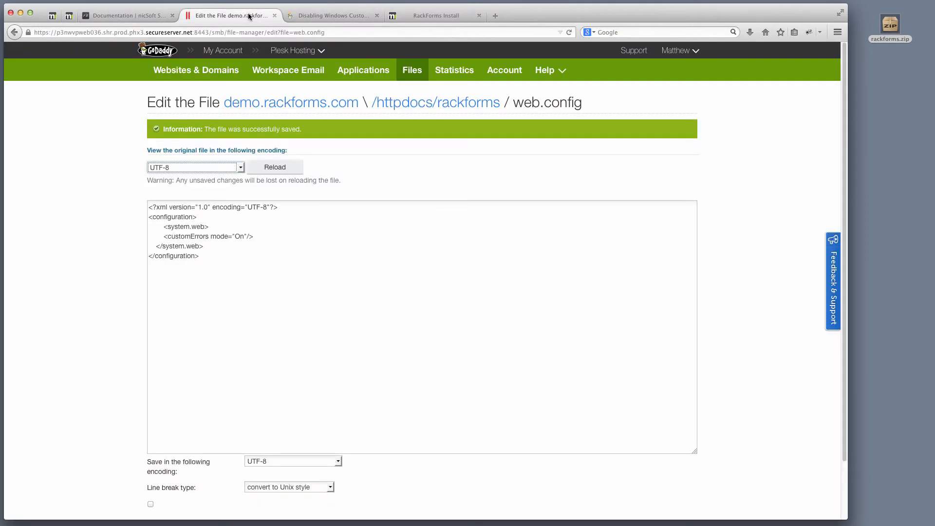
# - Open the domain's Databases list and read the server address 184.168.194.53
pyautogui.click(214, 73)
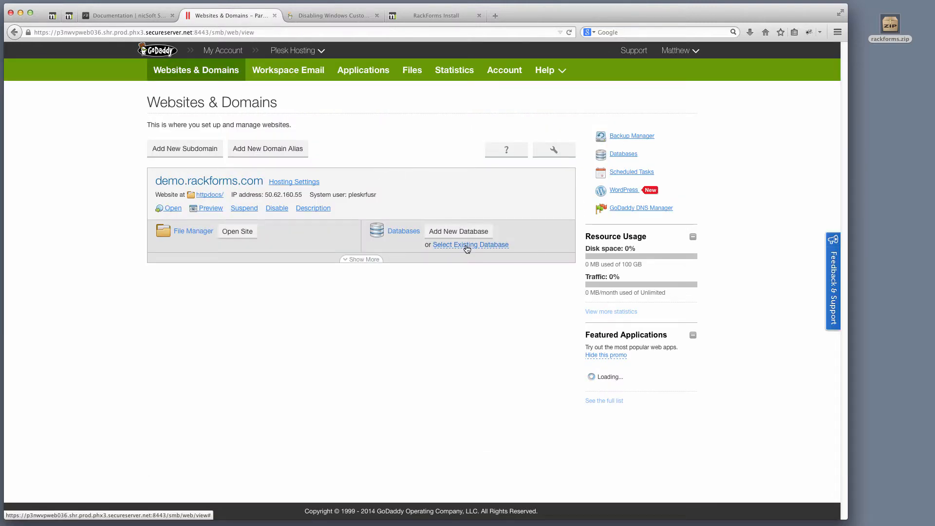
pyautogui.click(466, 245)
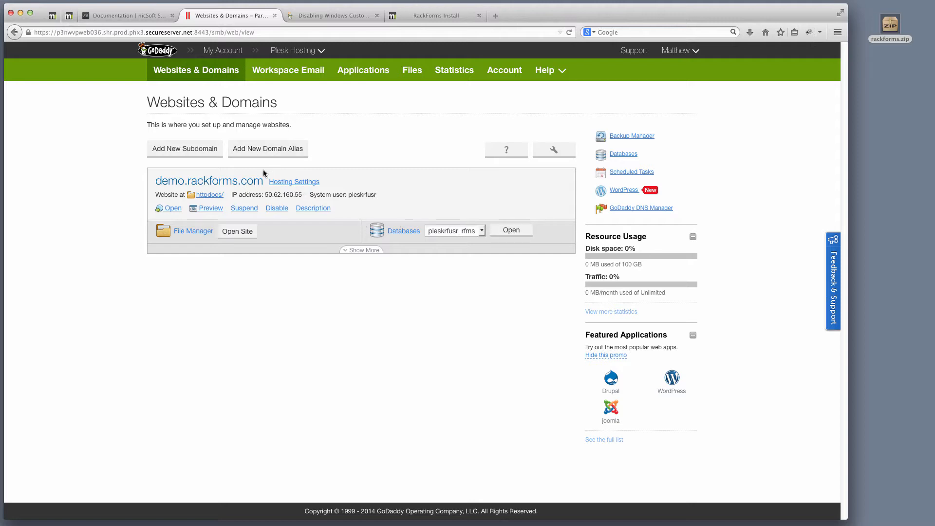
pyautogui.click(363, 251)
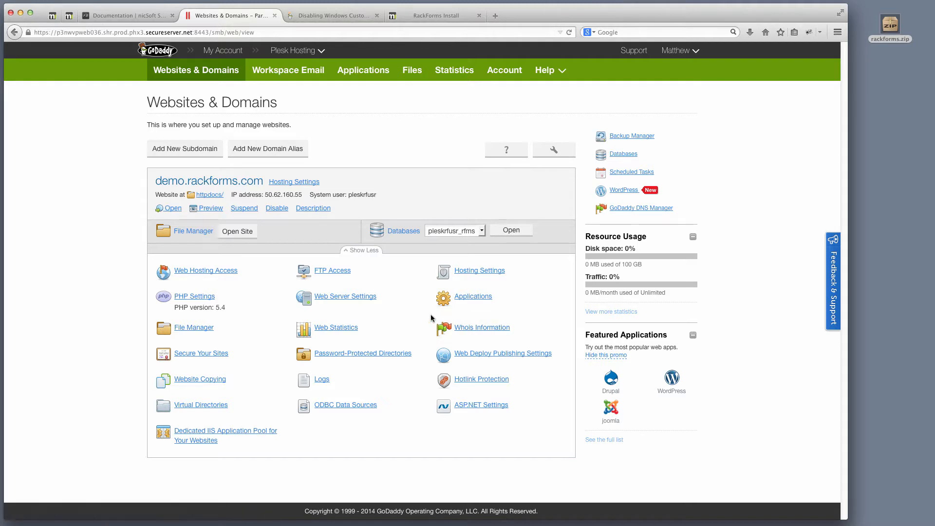
pyautogui.click(404, 233)
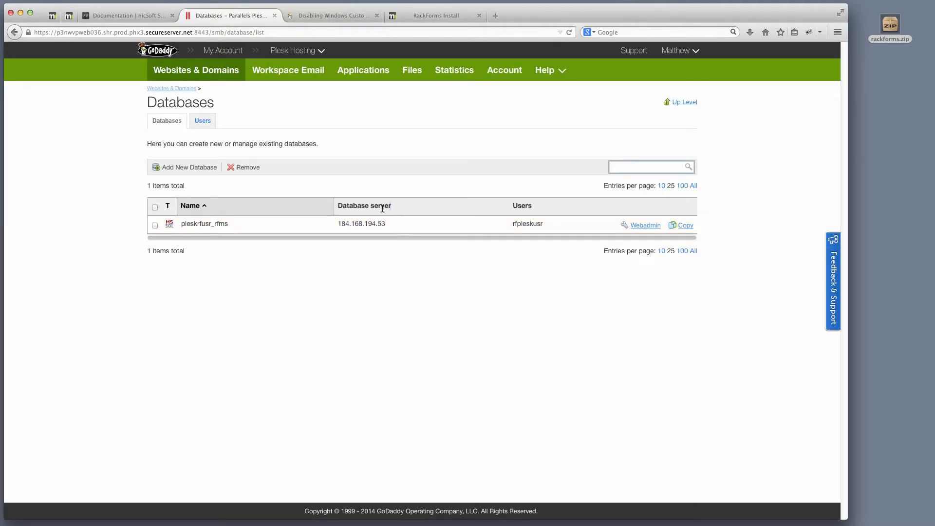
pyautogui.moveTo(383, 209); pyautogui.dragTo(338, 209)
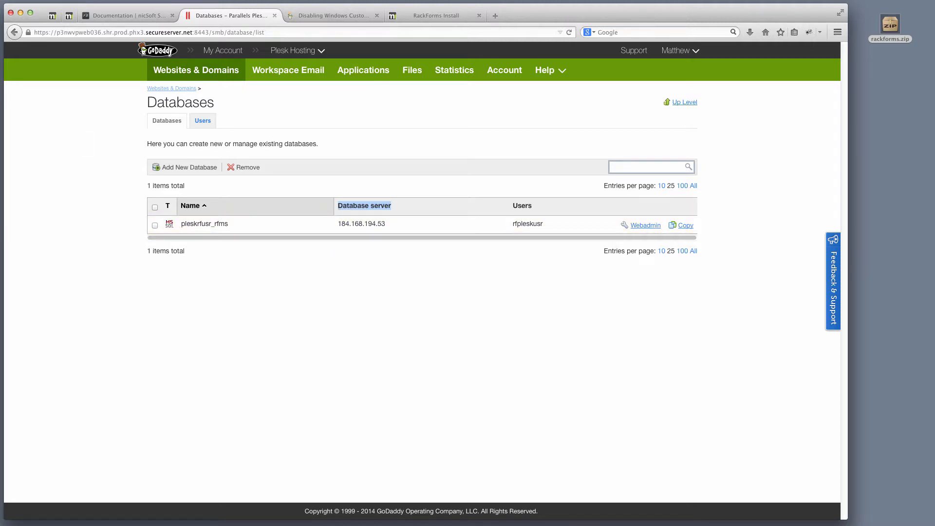
pyautogui.moveTo(0, 73); pyautogui.dragTo(312, 18)
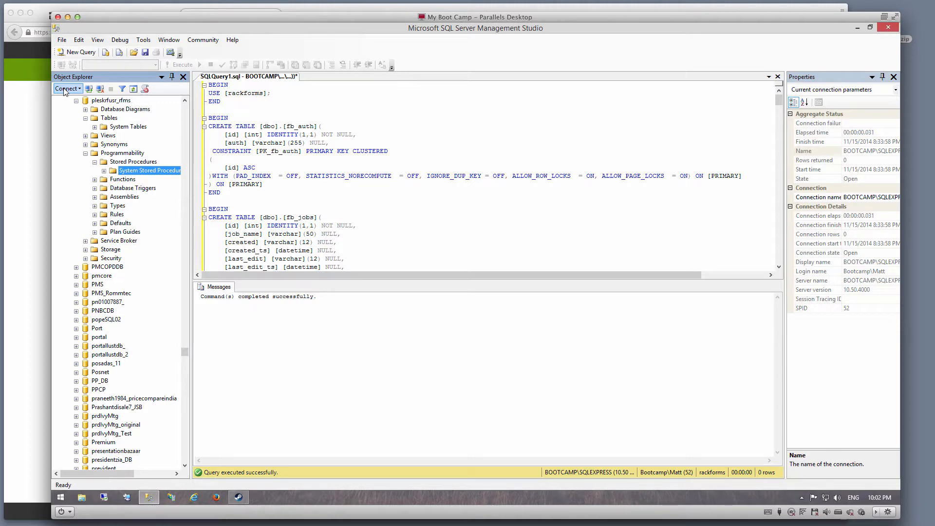
pyautogui.moveTo(372, 15); pyautogui.dragTo(377, 262)
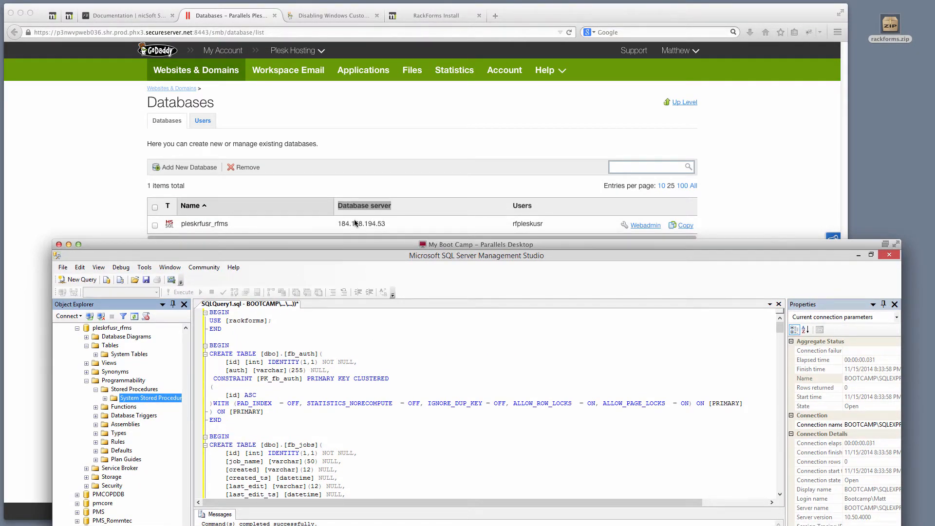
# - Compare the installer's Database Host 184.168.194.53 against the server address in Plesk
pyautogui.doubleClick(388, 244)
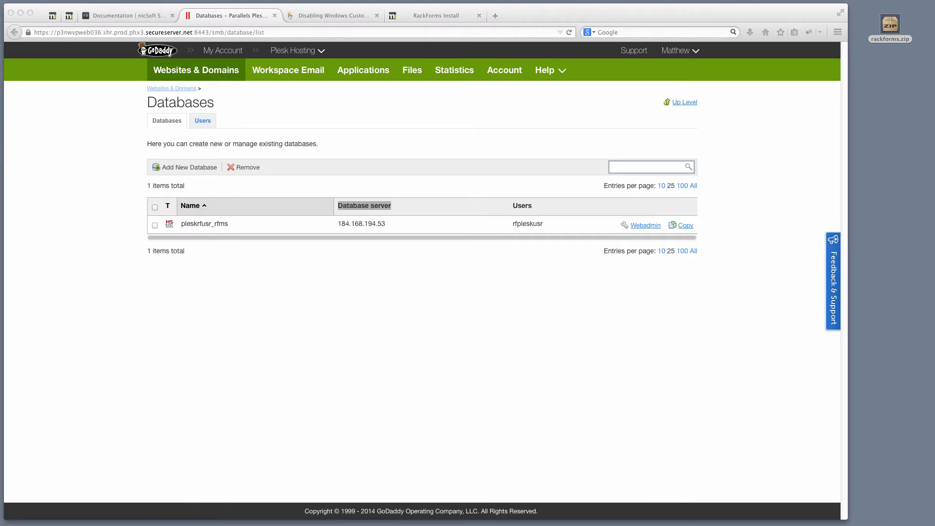
pyautogui.click(451, 16)
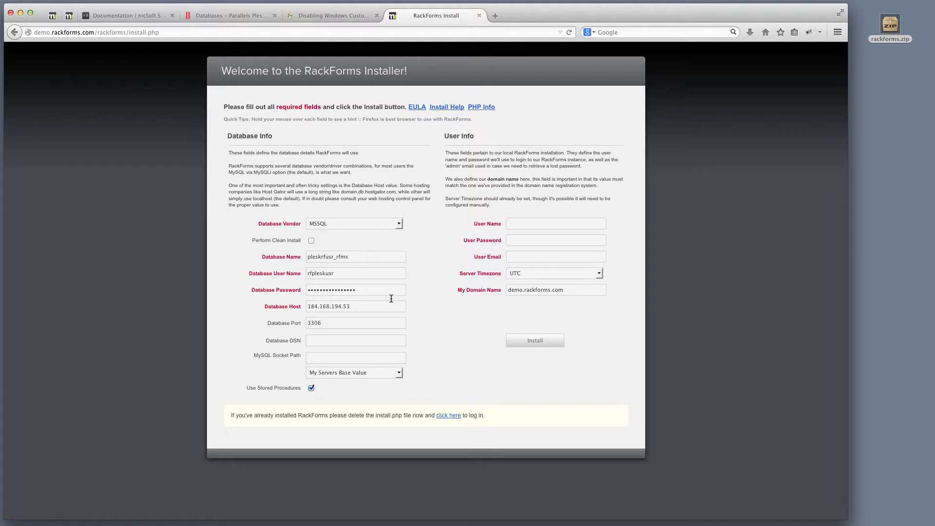
pyautogui.moveTo(368, 308); pyautogui.dragTo(189, 283)
pyautogui.click(229, 16)
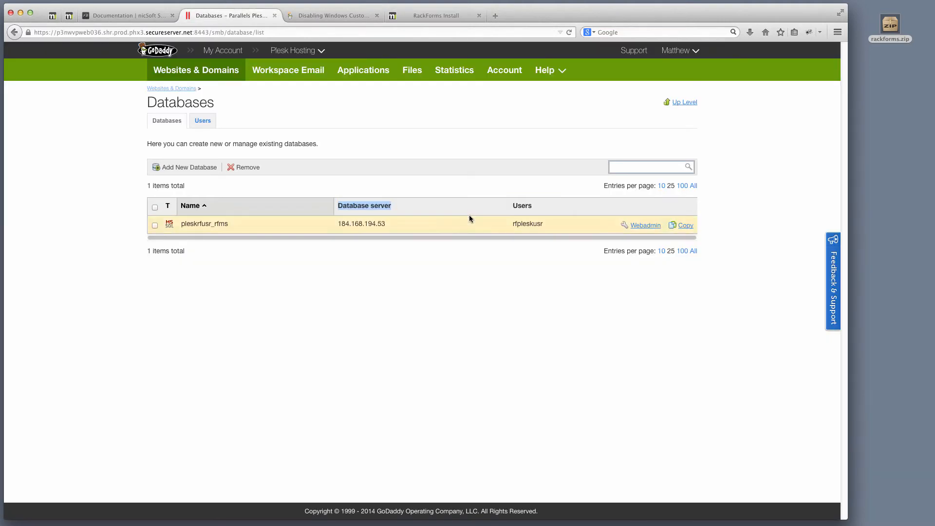
pyautogui.click(435, 19)
# - Enter admin user name 'test', an admin password, and accept the suggested admin e-mail
pyautogui.click(540, 224)
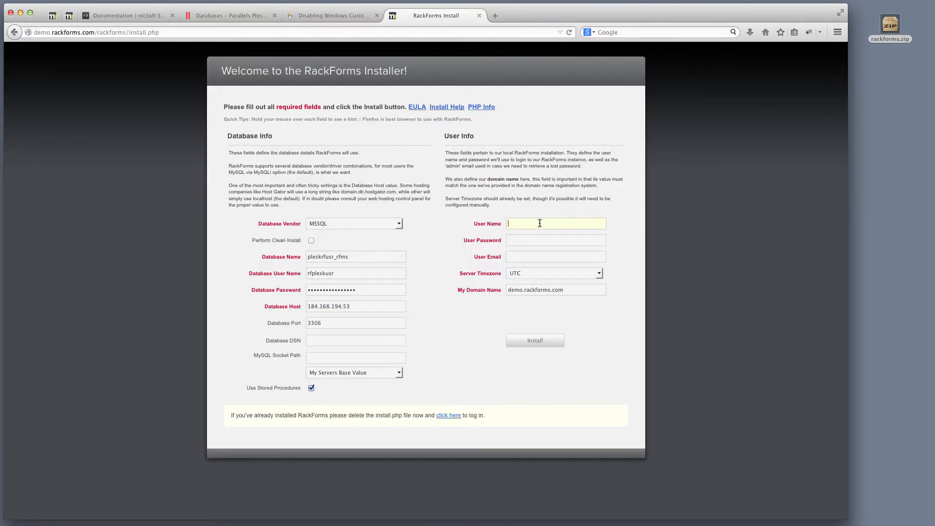
pyautogui.write('test')
pyautogui.press('Tab')
pyautogui.write('test')
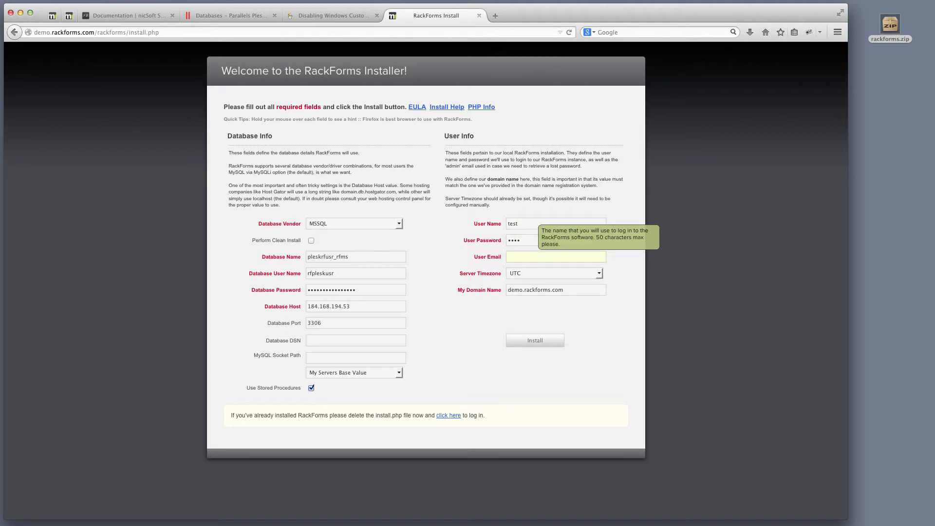
pyautogui.write('i')
pyautogui.press('Down')
pyautogui.press('Return')
pyautogui.press('Tab')
pyautogui.press('Tab')
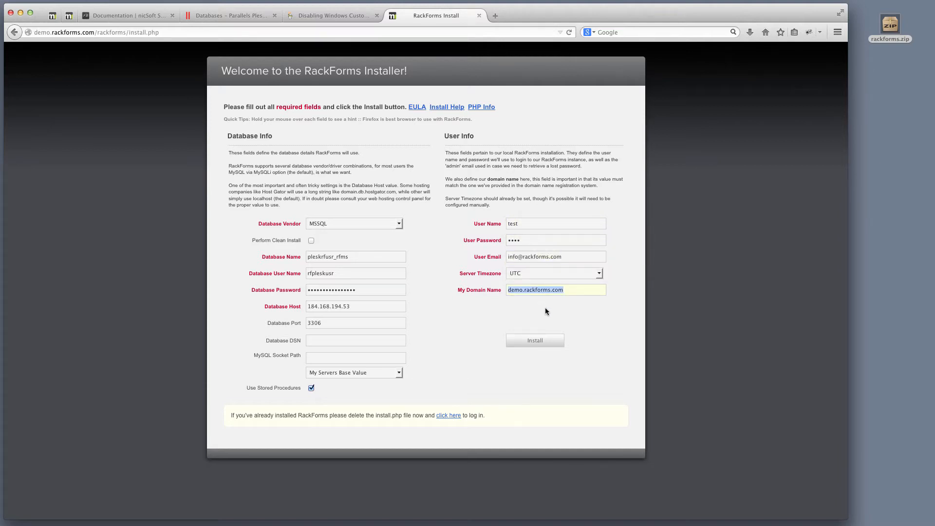
# - Set the Server Timezone to America/Phoenix
pyautogui.click(551, 274)
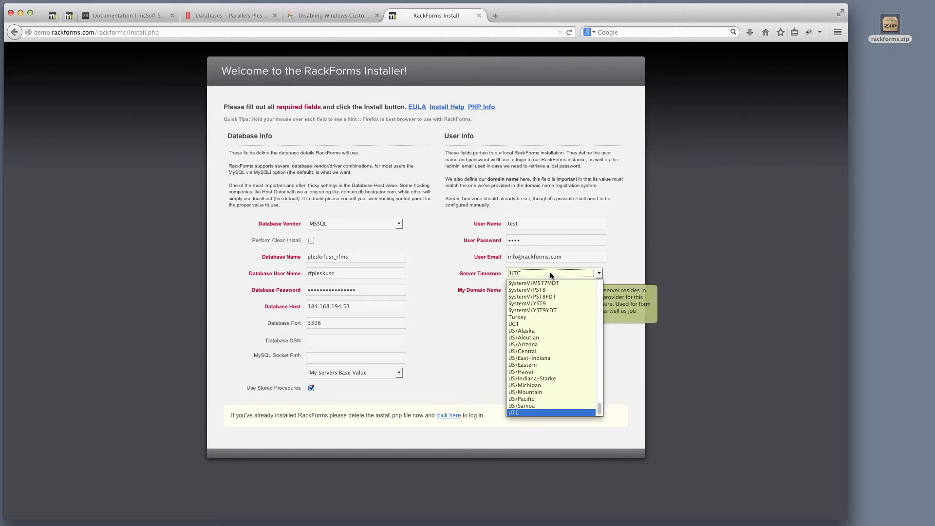
pyautogui.write('am')
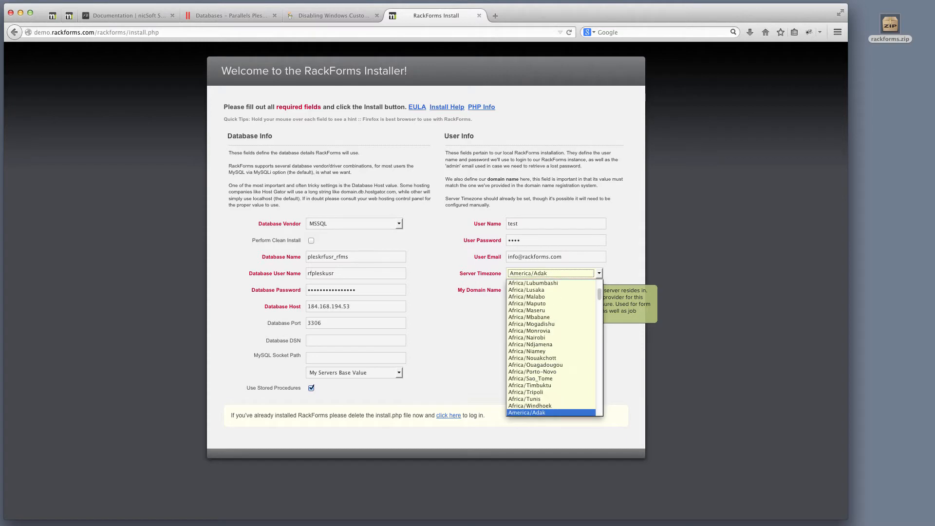
pyautogui.write('erica/ph')
pyautogui.press('Return')
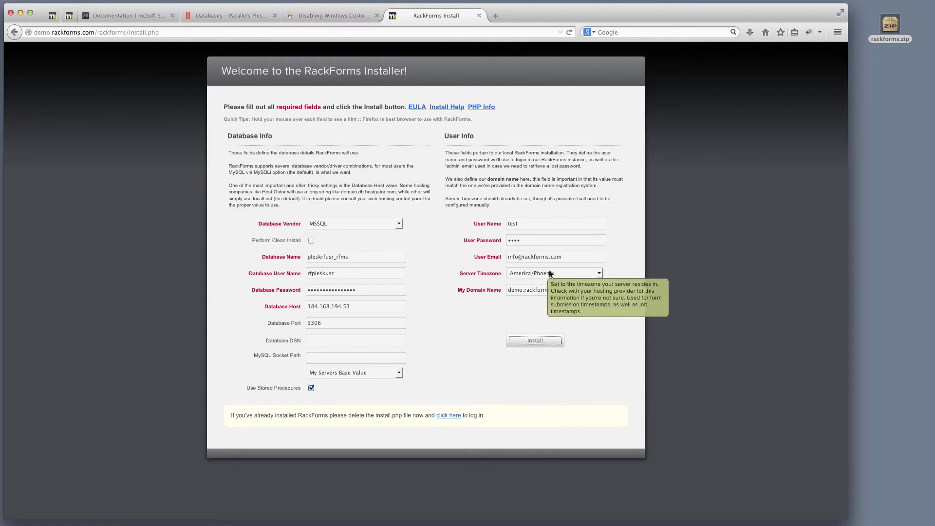
pyautogui.moveTo(539, 274)
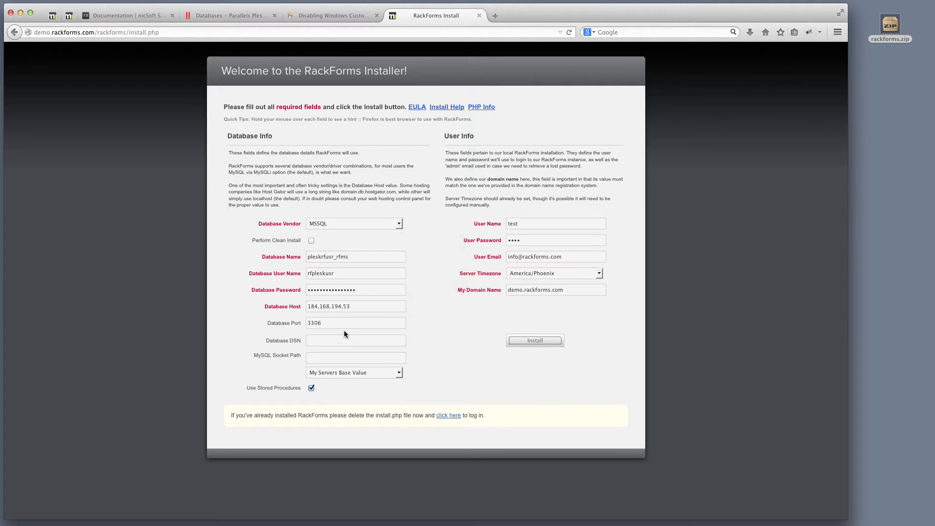
pyautogui.doubleClick(522, 226)
# - Run the install, decline saving the password, and bring SQL Server Management Studio into view
pyautogui.click(535, 340)
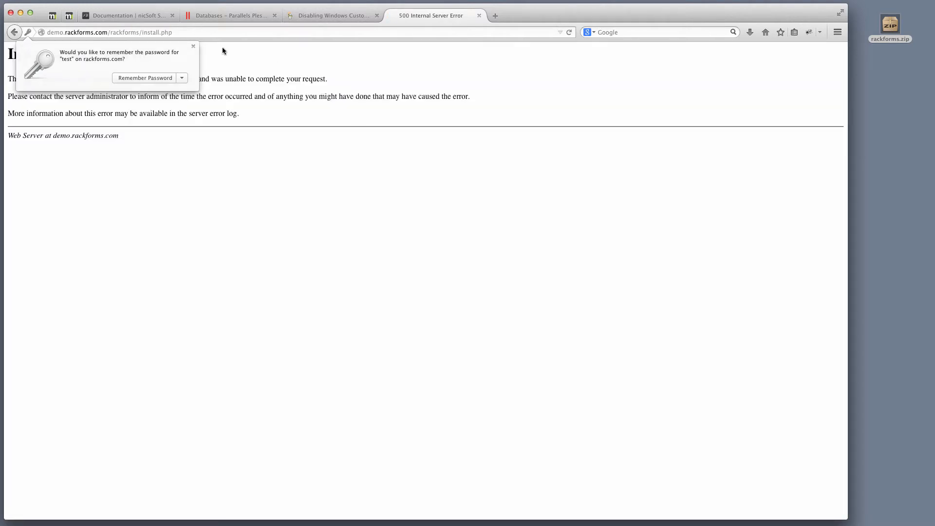
pyautogui.click(192, 46)
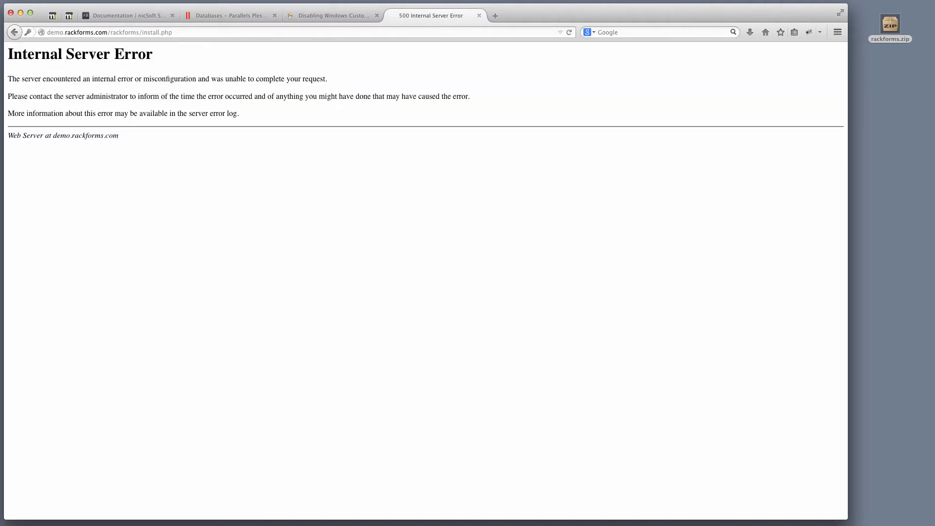
pyautogui.moveTo(0, 30); pyautogui.dragTo(519, 15)
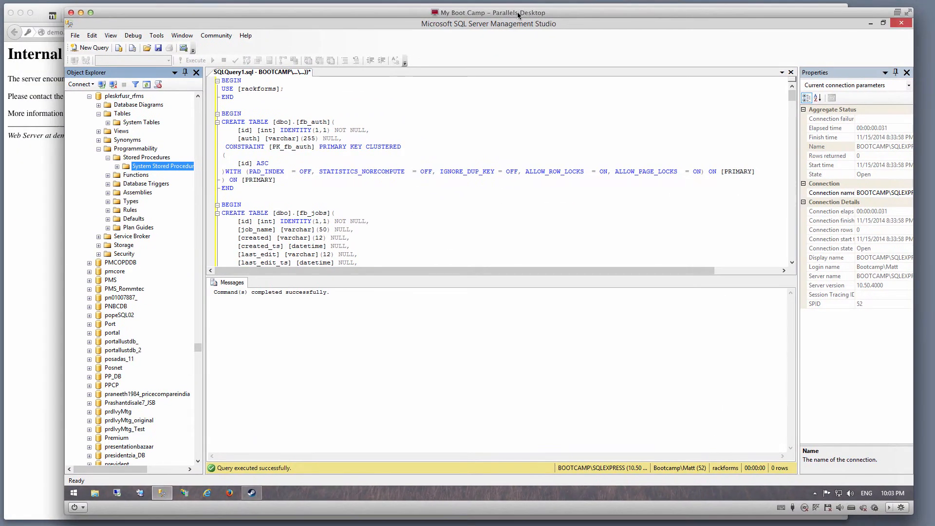
# - Expand Stored Procedures and Tables under pleskrfusr_rfms to confirm the fb_ objects exist, then minimize SSMS
pyautogui.click(152, 160)
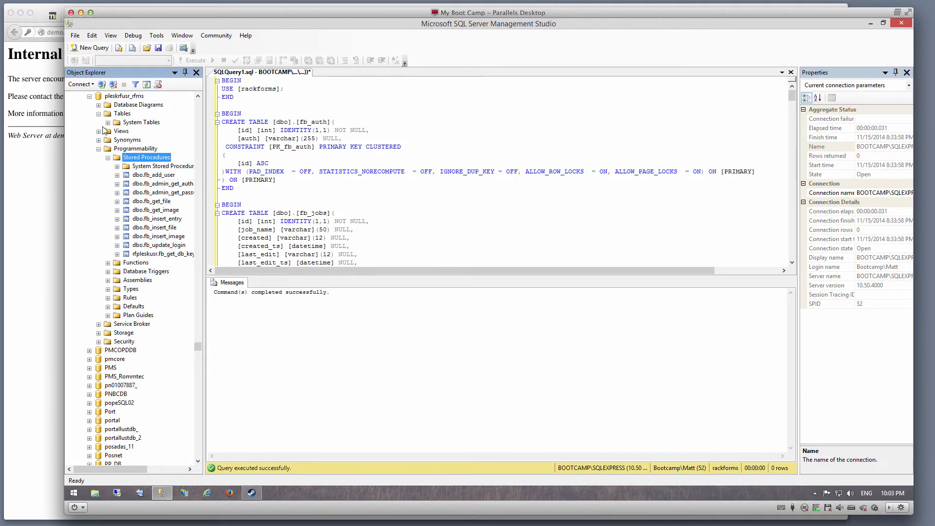
pyautogui.click(122, 114)
pyautogui.press('F5')
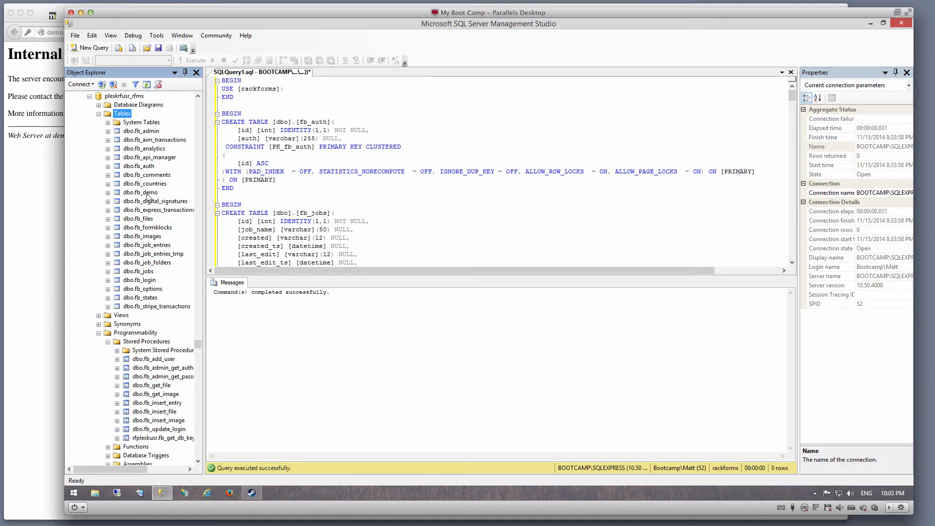
pyautogui.scroll(-1, 147, 176)
pyautogui.scroll(1, 146, 175)
pyautogui.doubleClick(646, 14)
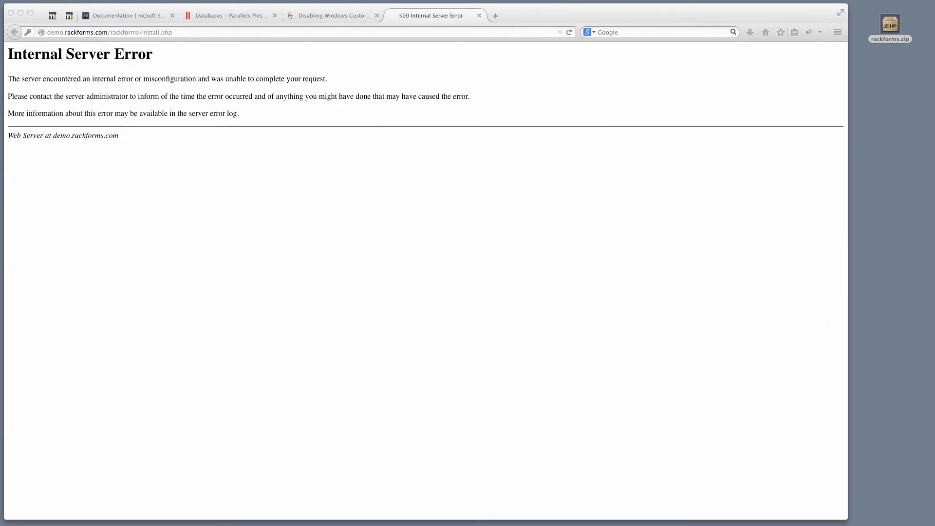
# - Open the site's File Manager in Plesk and consult the GoDaddy article on detailed errors
pyautogui.click(242, 17)
pyautogui.click(199, 71)
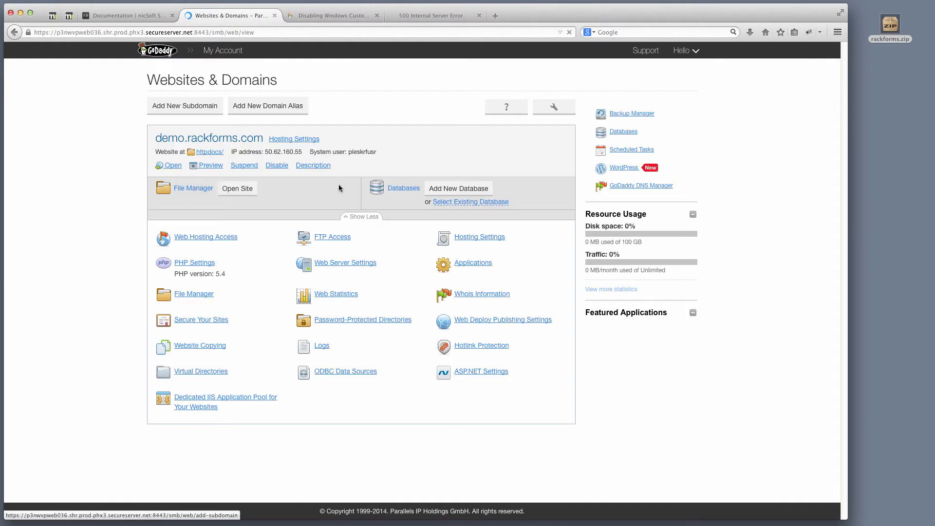
pyautogui.click(416, 71)
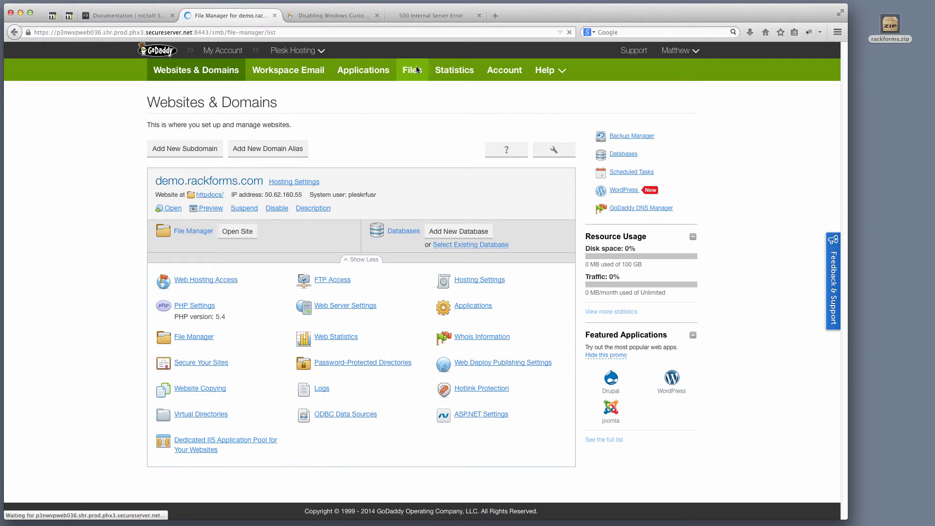
pyautogui.click(290, 192)
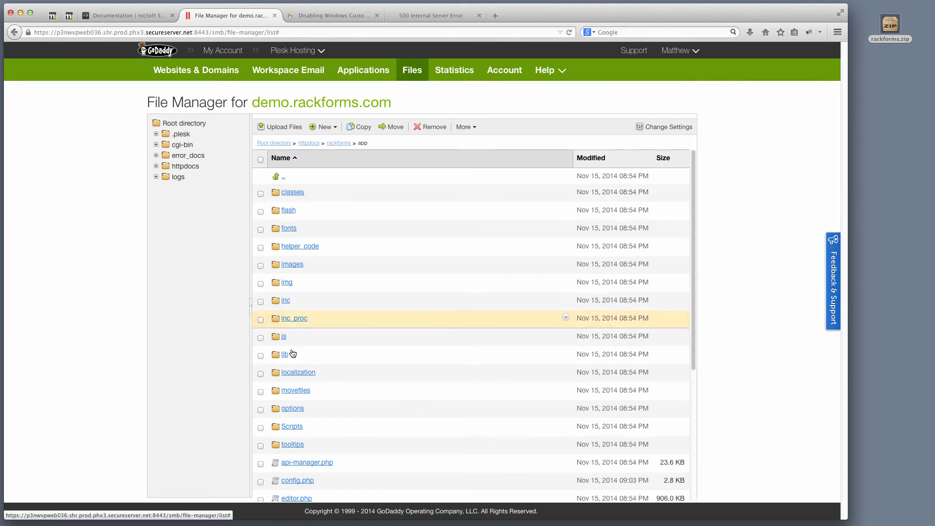
pyautogui.scroll(-1, 293, 428)
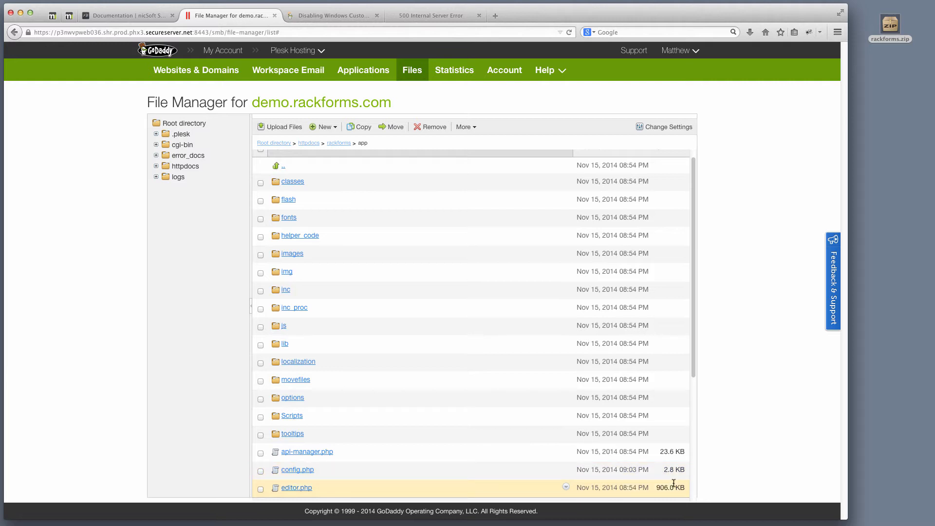
pyautogui.click(431, 16)
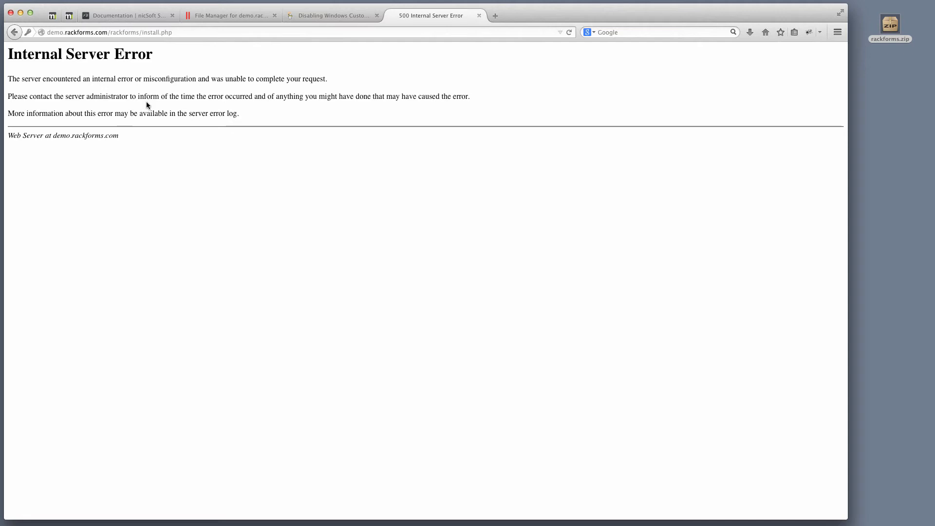
pyautogui.click(327, 17)
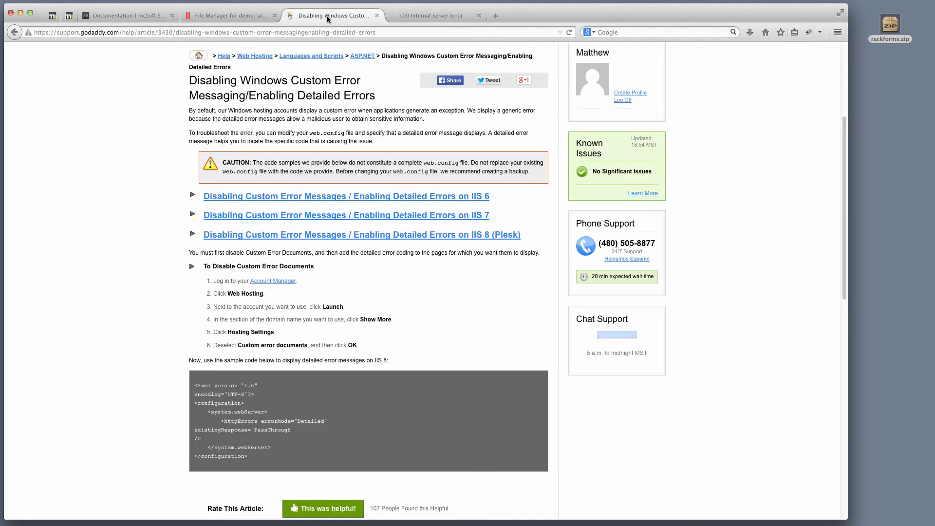
pyautogui.click(239, 16)
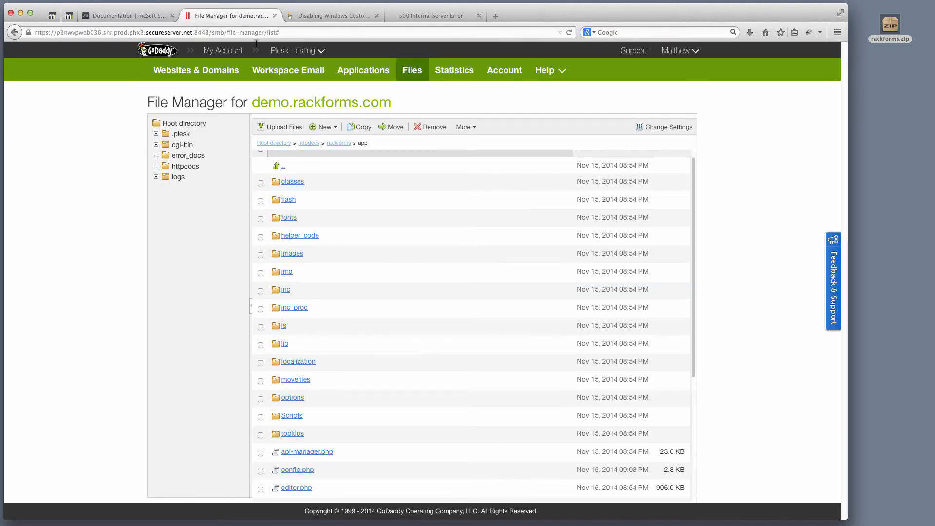
# - Rename install.php in the rackforms folder to install.php.old, then select the error page's address
pyautogui.click(339, 143)
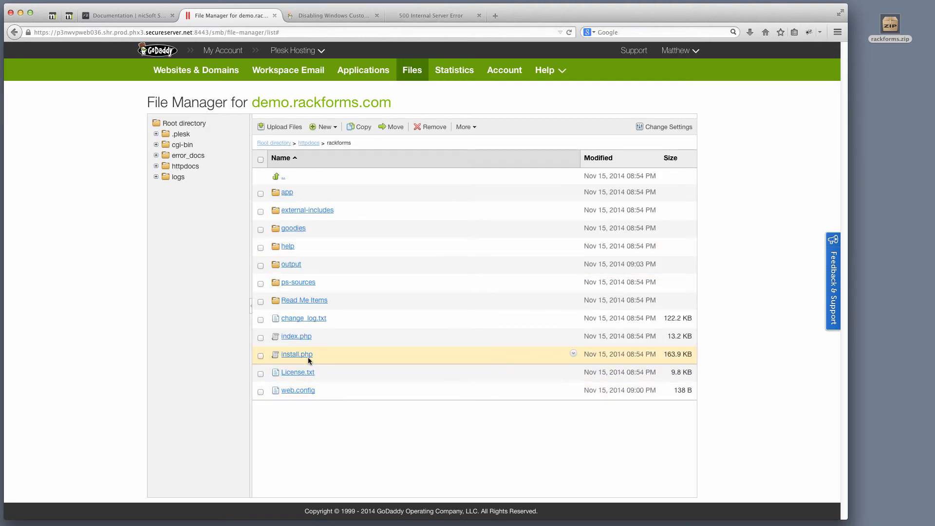
pyautogui.click(574, 353)
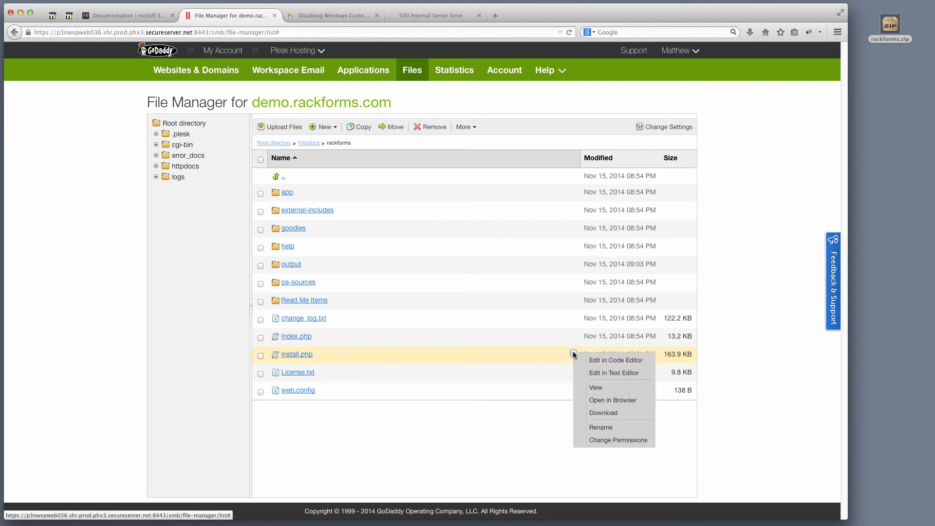
pyautogui.click(604, 427)
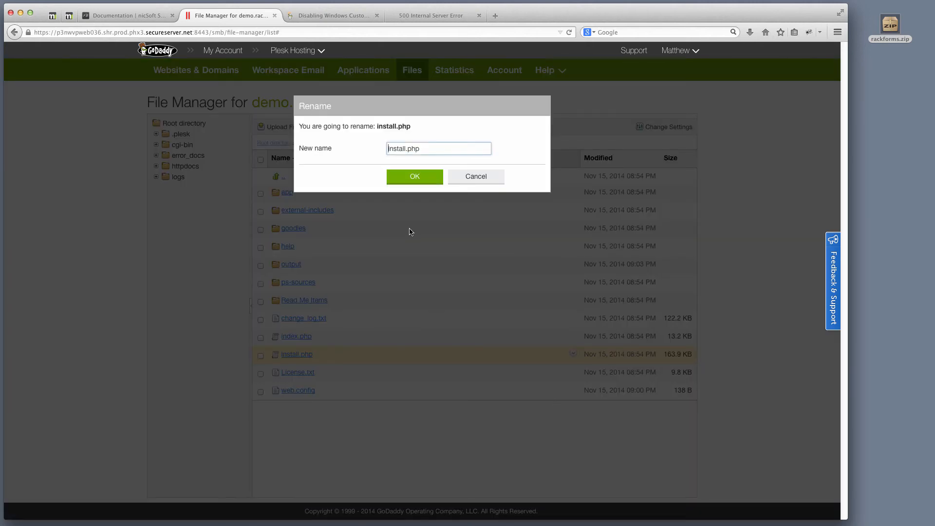
pyautogui.write('.old')
pyautogui.click(415, 178)
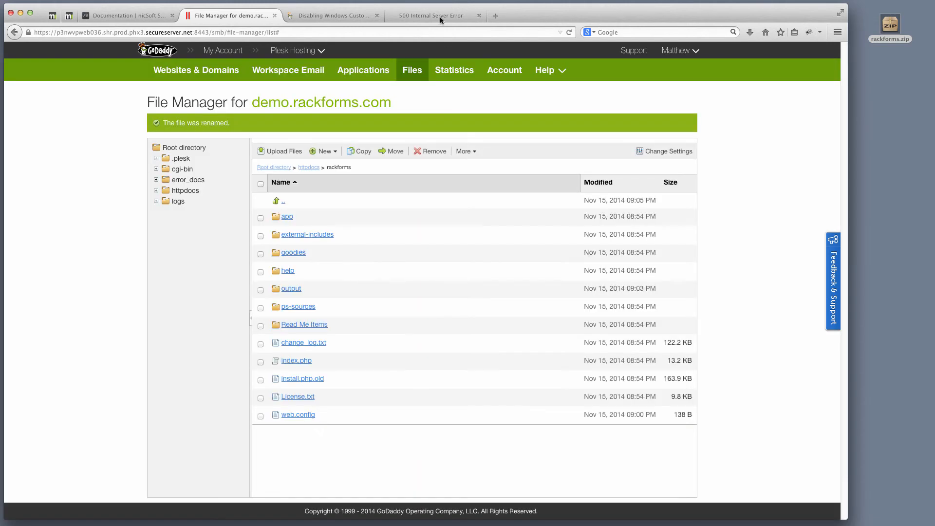
pyautogui.click(438, 16)
pyautogui.click(204, 32)
pyautogui.press('super+c')
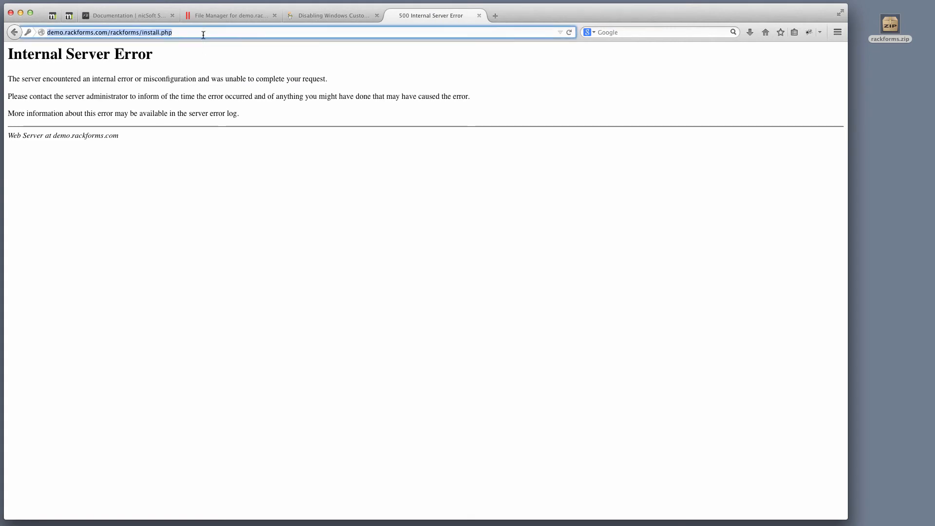
# - In a new tab, load demo.rackforms.com/rackforms/ by removing install.php from the pasted URL
pyautogui.click(496, 16)
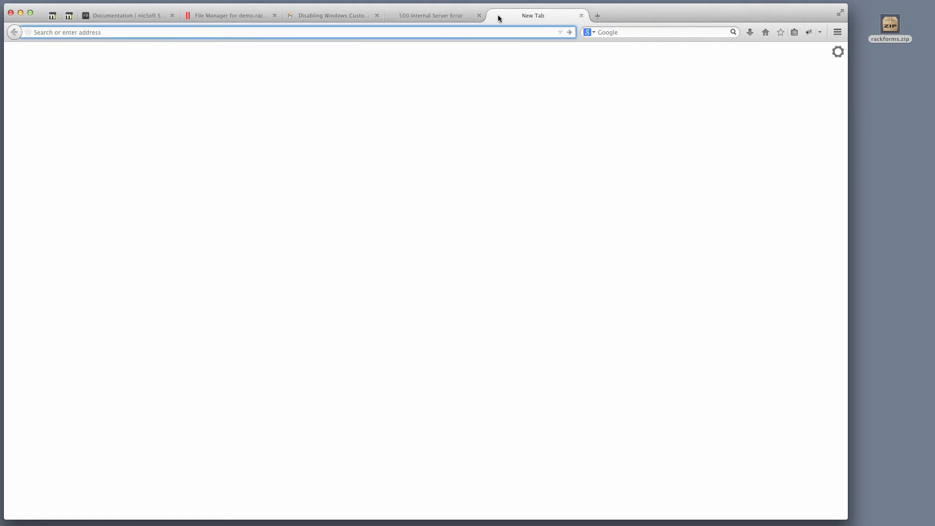
pyautogui.press('super+v')
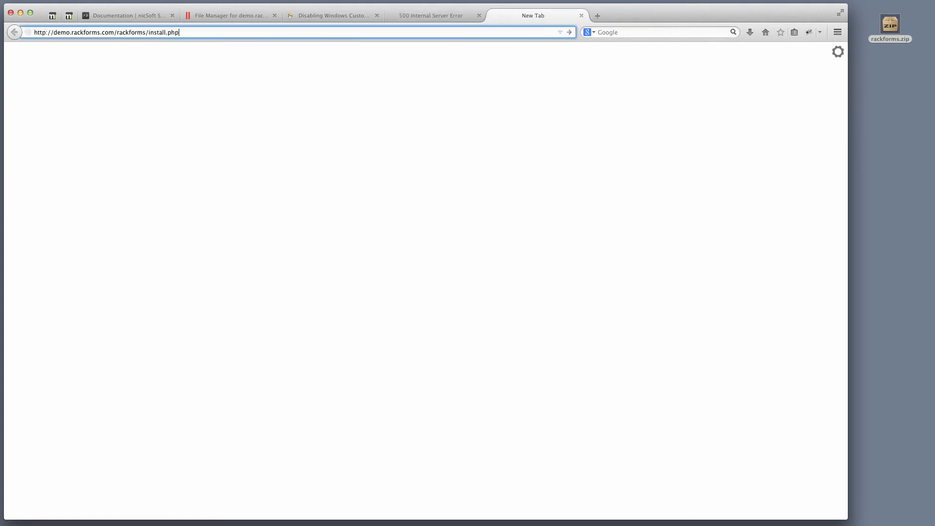
pyautogui.doubleClick(158, 33)
pyautogui.press('Delete')
pyautogui.press('Delete')
pyautogui.press('Delete')
pyautogui.press('Delete')
pyautogui.press('Delete')
pyautogui.press('Return')
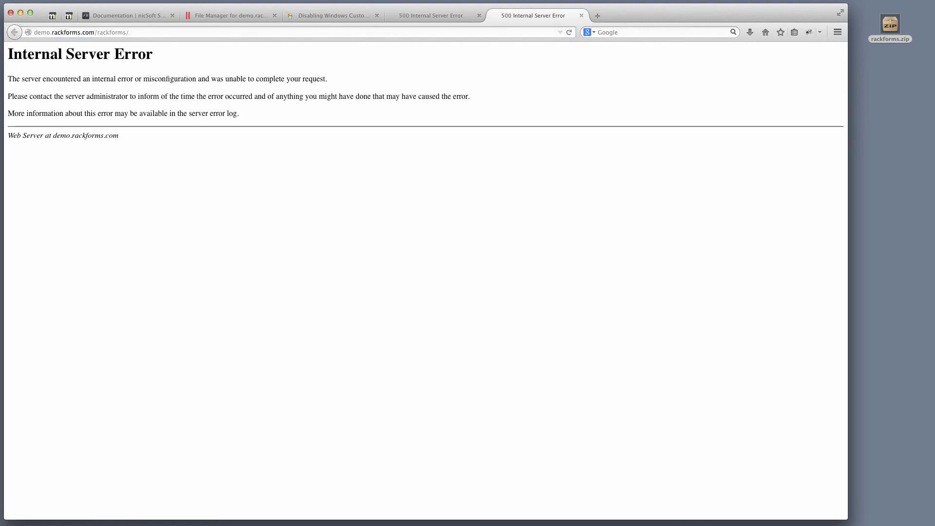
pyautogui.click(182, 32)
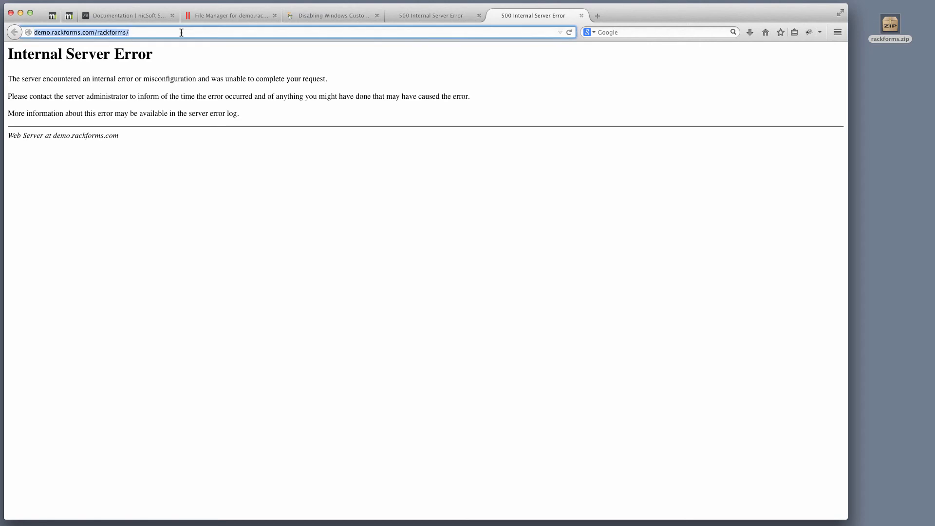
pyautogui.press('Return')
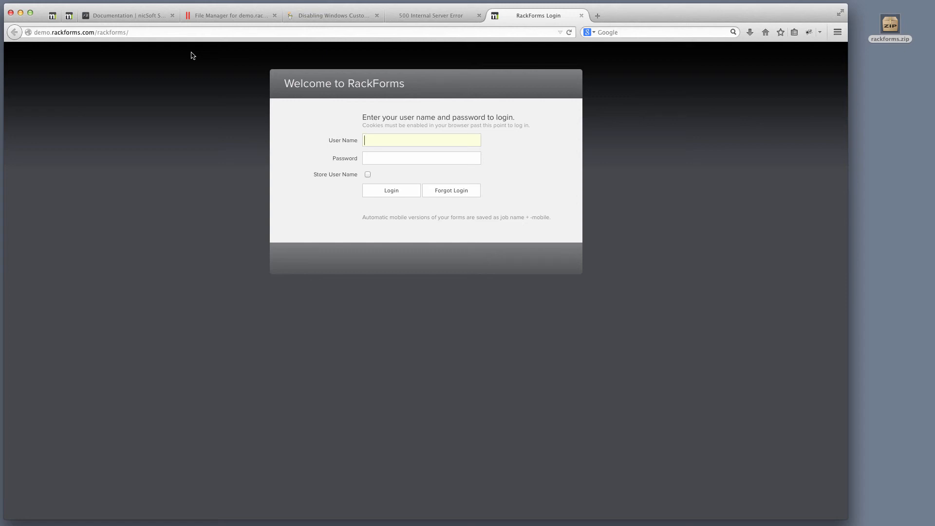
# - Log in to RackForms with the account's user name and password, declining to save the password
pyautogui.write('test')
pyautogui.press('Tab')
pyautogui.write('test')
pyautogui.click(396, 192)
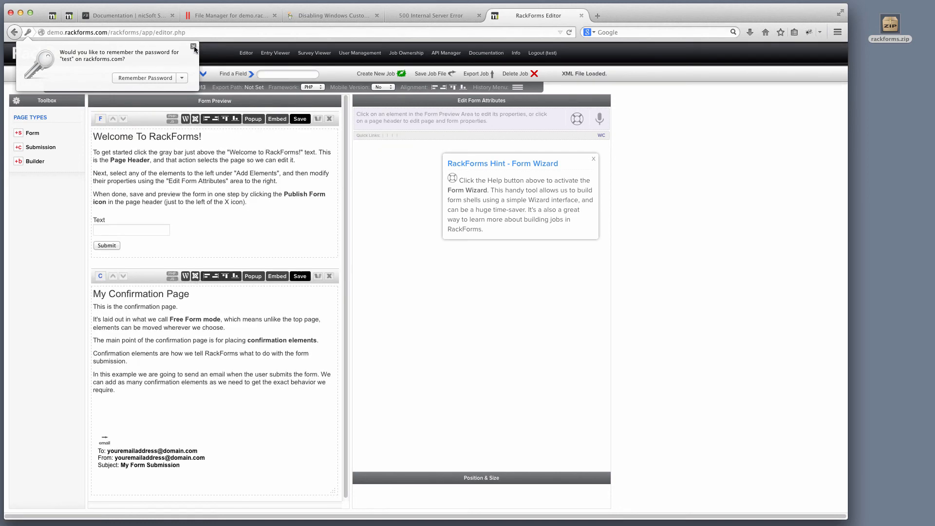
pyautogui.click(193, 47)
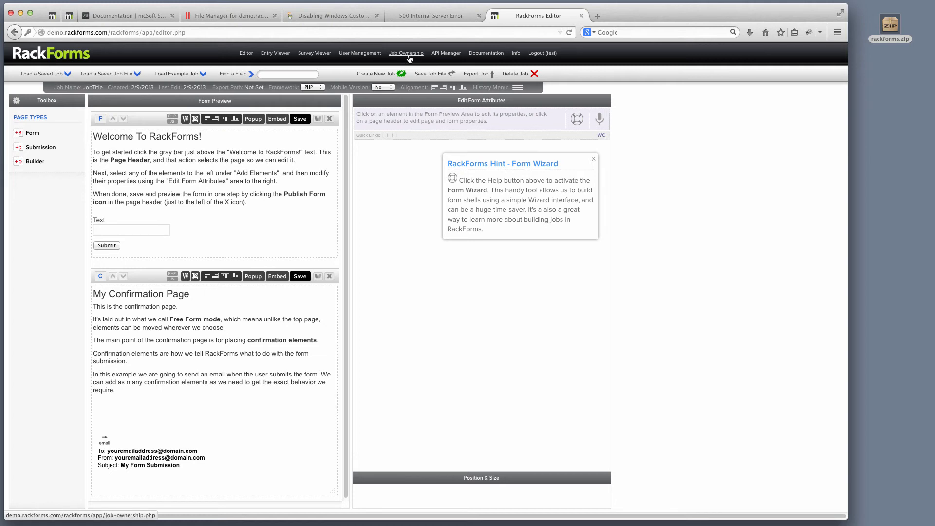
# - Set a new account password in User Management, then return to the Editor
pyautogui.click(374, 58)
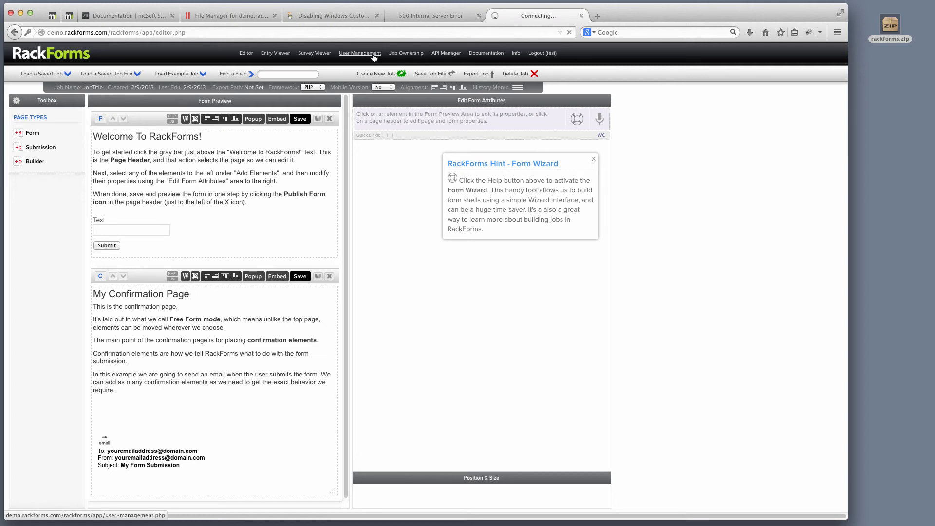
pyautogui.click(297, 165)
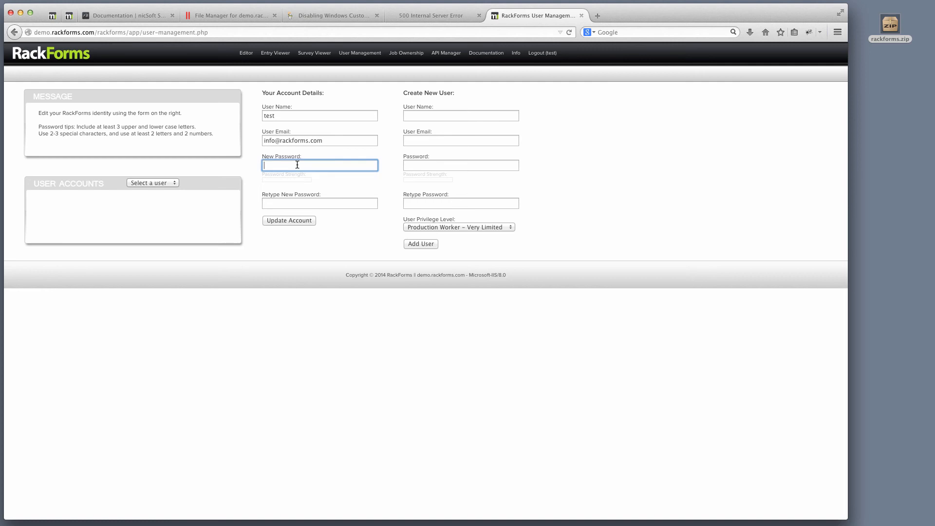
pyautogui.write('password1')
pyautogui.press('Tab')
pyautogui.write('pass')
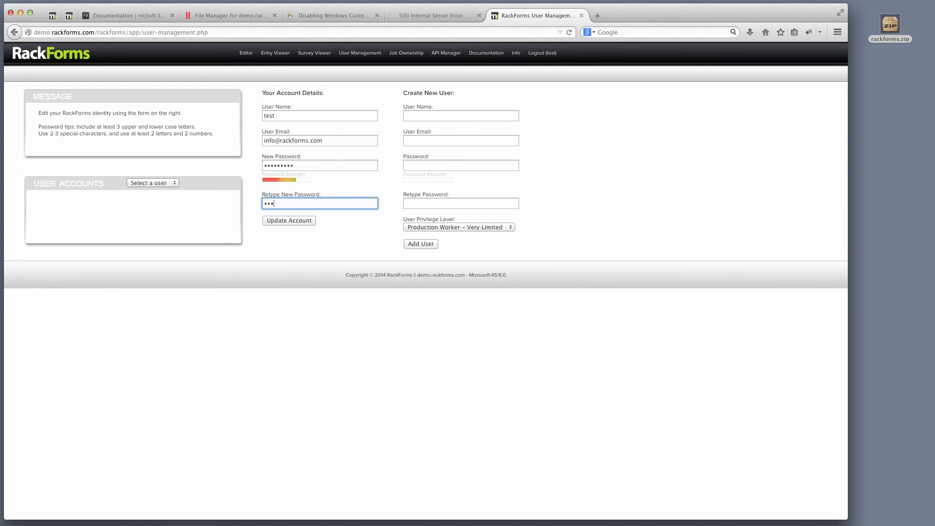
pyautogui.write('word1')
pyautogui.click(297, 220)
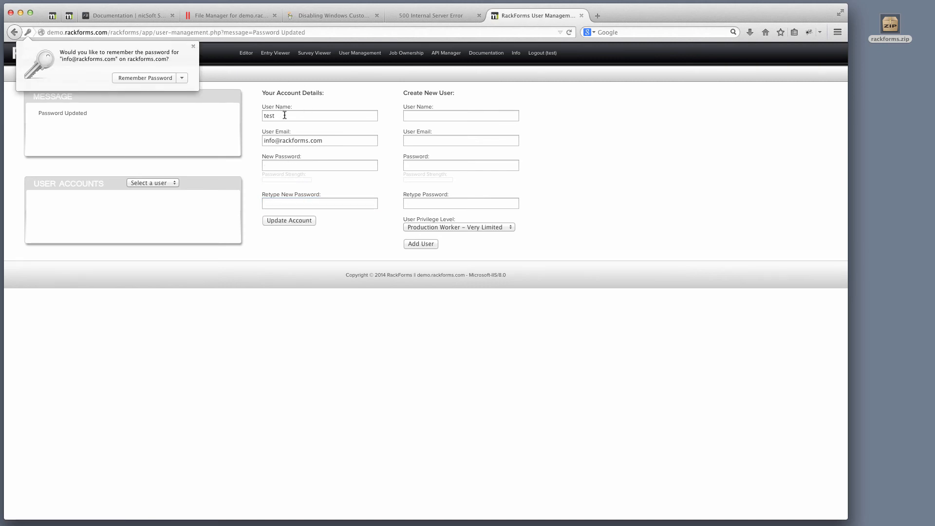
pyautogui.click(248, 55)
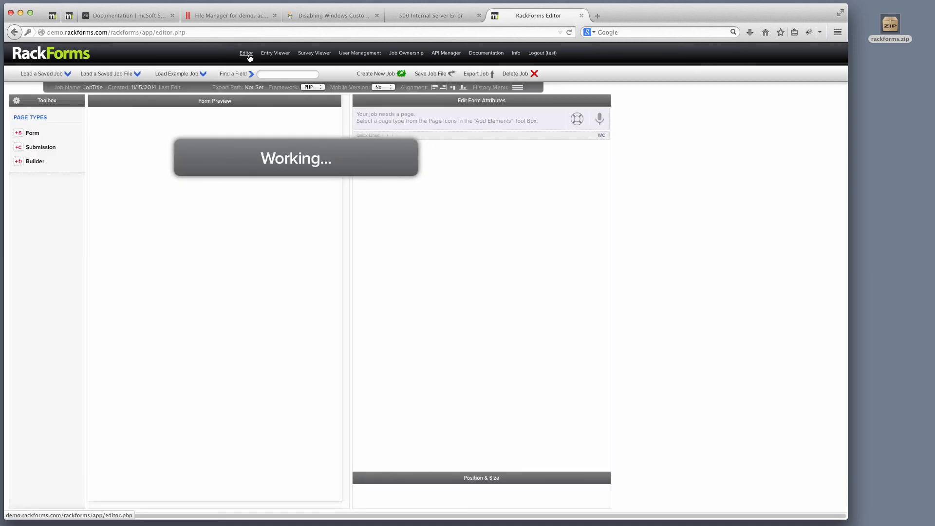
# - Save the Welcome To RackForms! sample form and move its published preview window into view
pyautogui.click(301, 119)
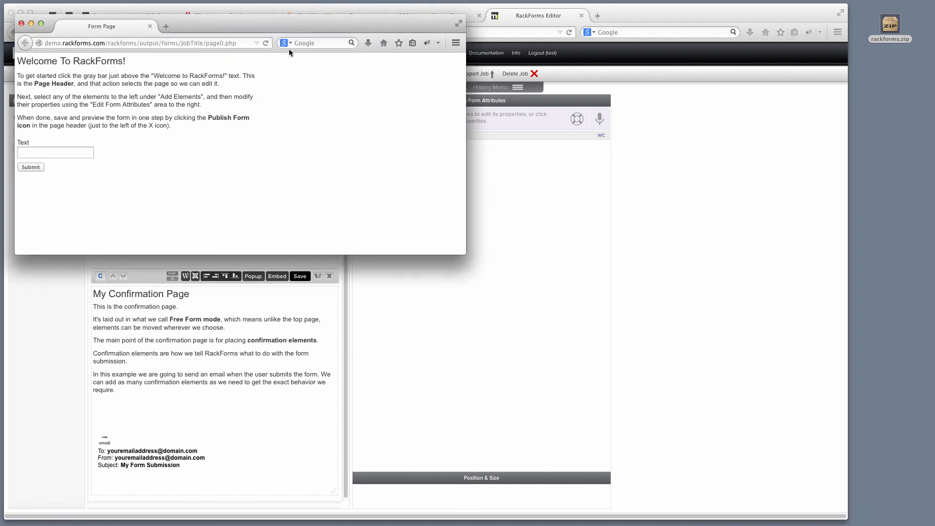
pyautogui.moveTo(290, 23); pyautogui.dragTo(331, 30)
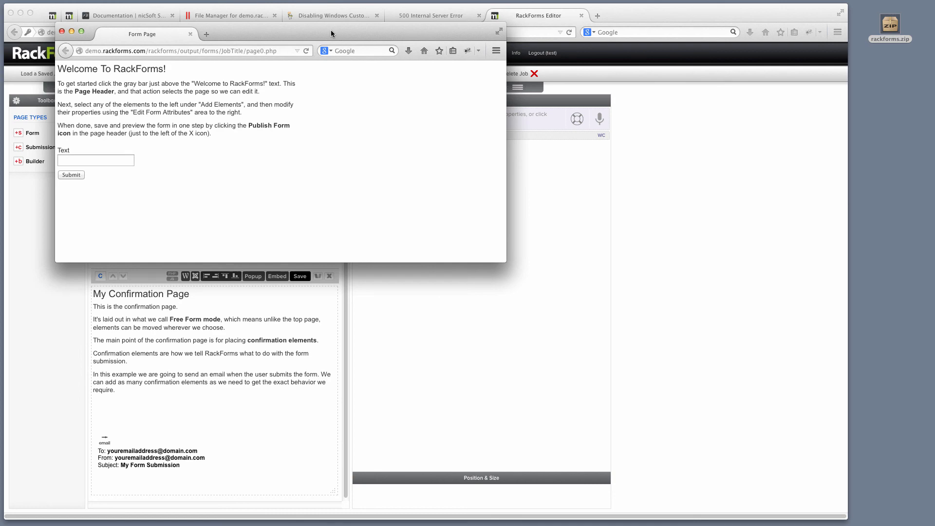